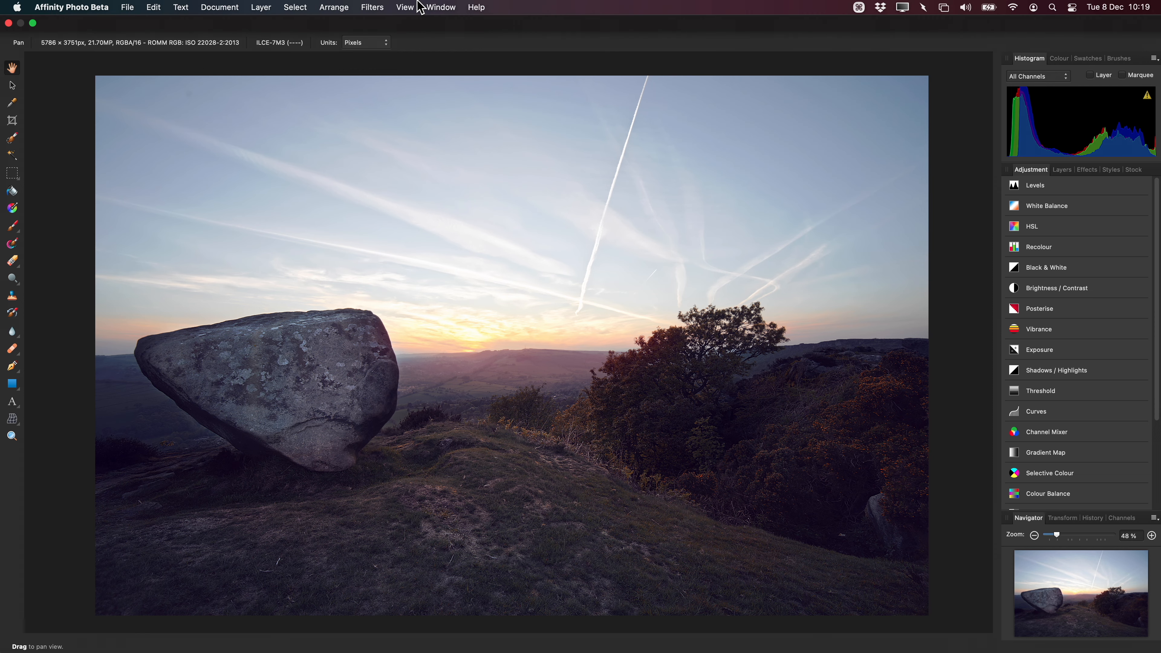
Show the Scope and Library panels in the studio.
{"action": "left_click", "coordinate": [404, 8]}
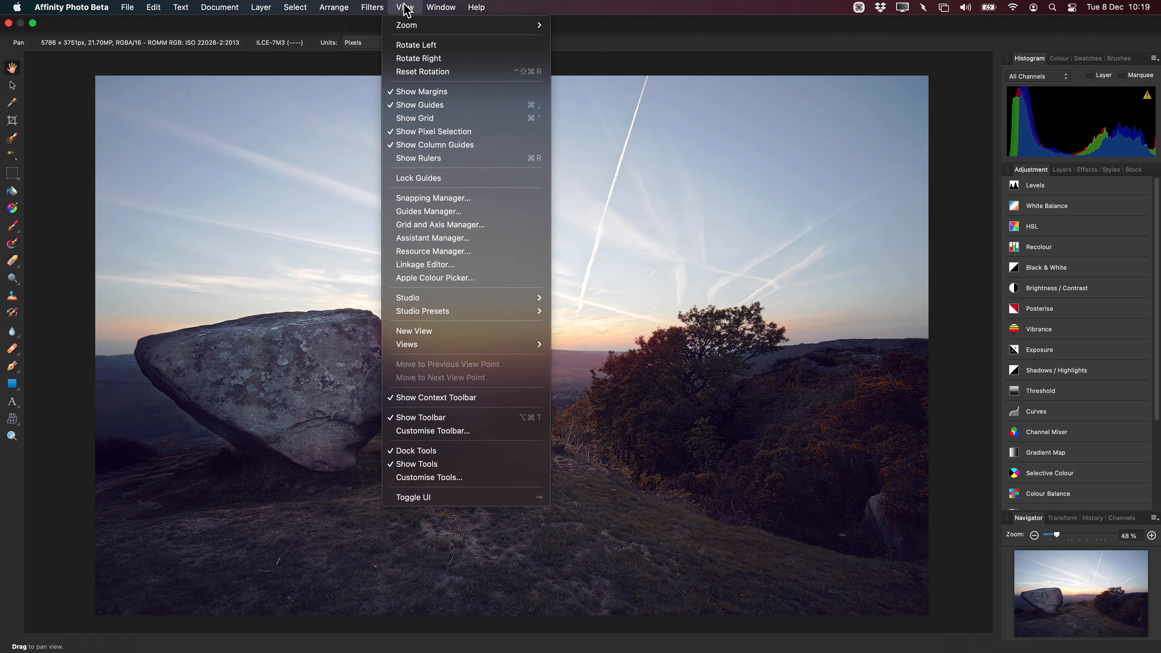
{"action": "mouse_move", "coordinate": [489, 300]}
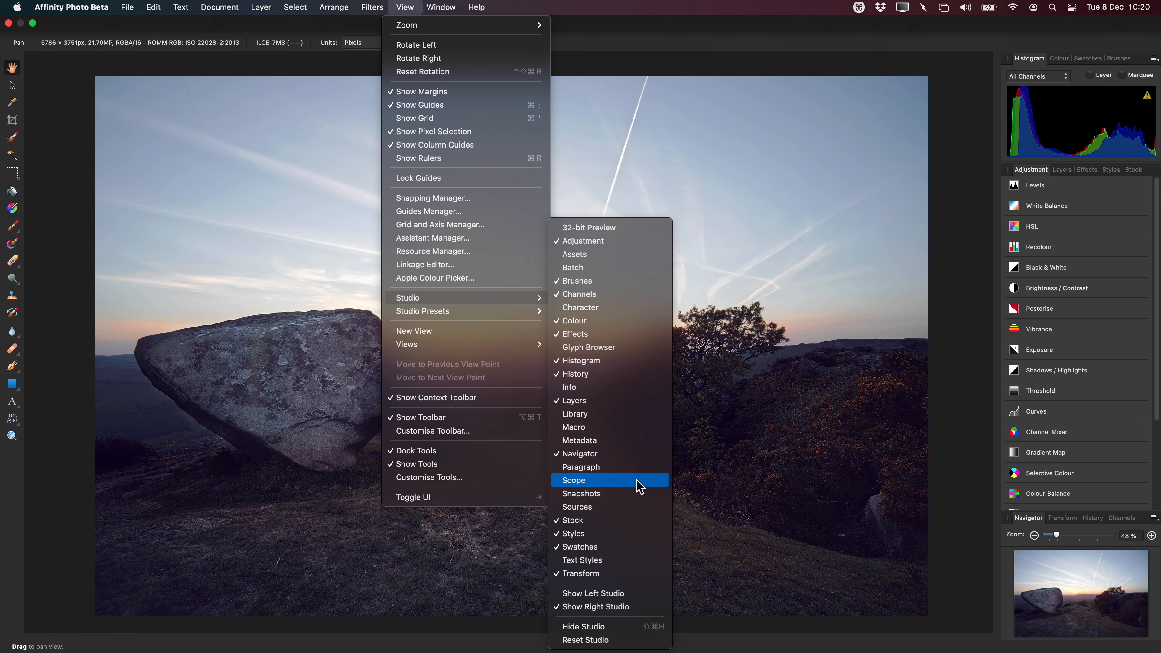
{"action": "left_click", "coordinate": [624, 481]}
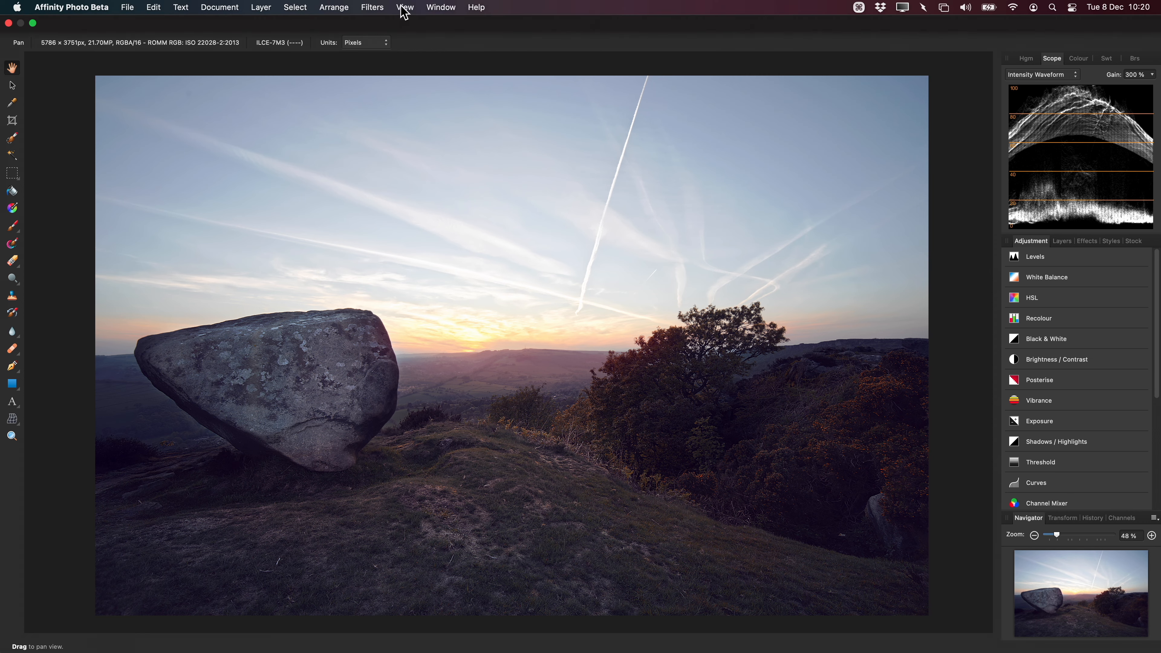
{"action": "left_click", "coordinate": [403, 7]}
{"action": "mouse_move", "coordinate": [496, 302]}
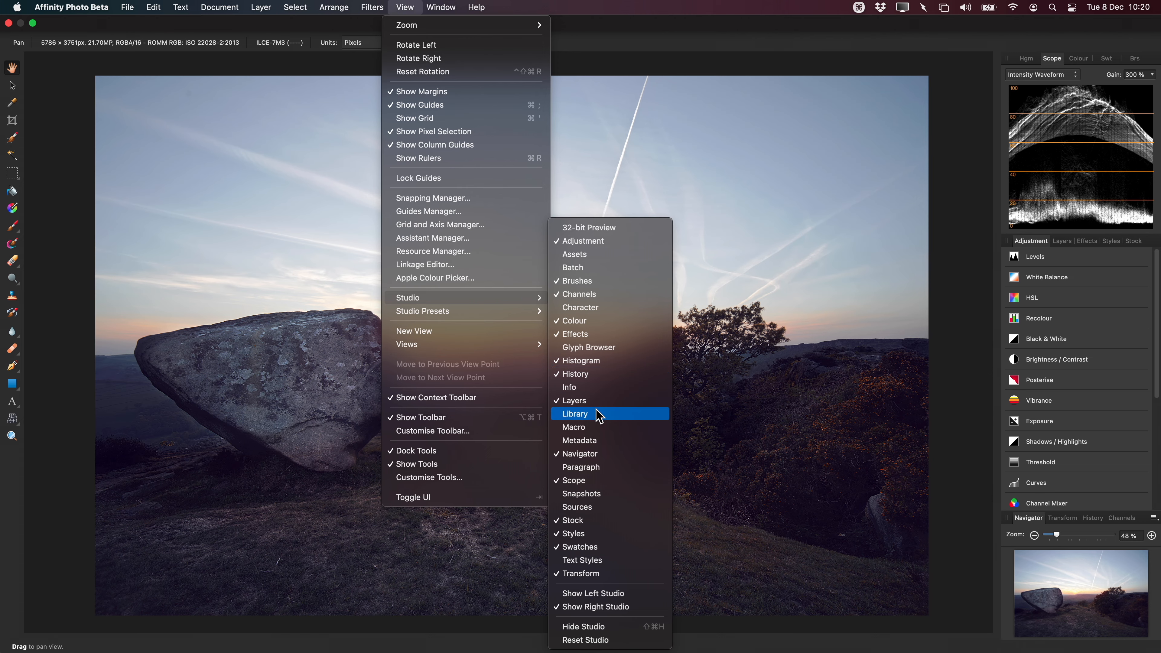
{"action": "left_click", "coordinate": [604, 420]}
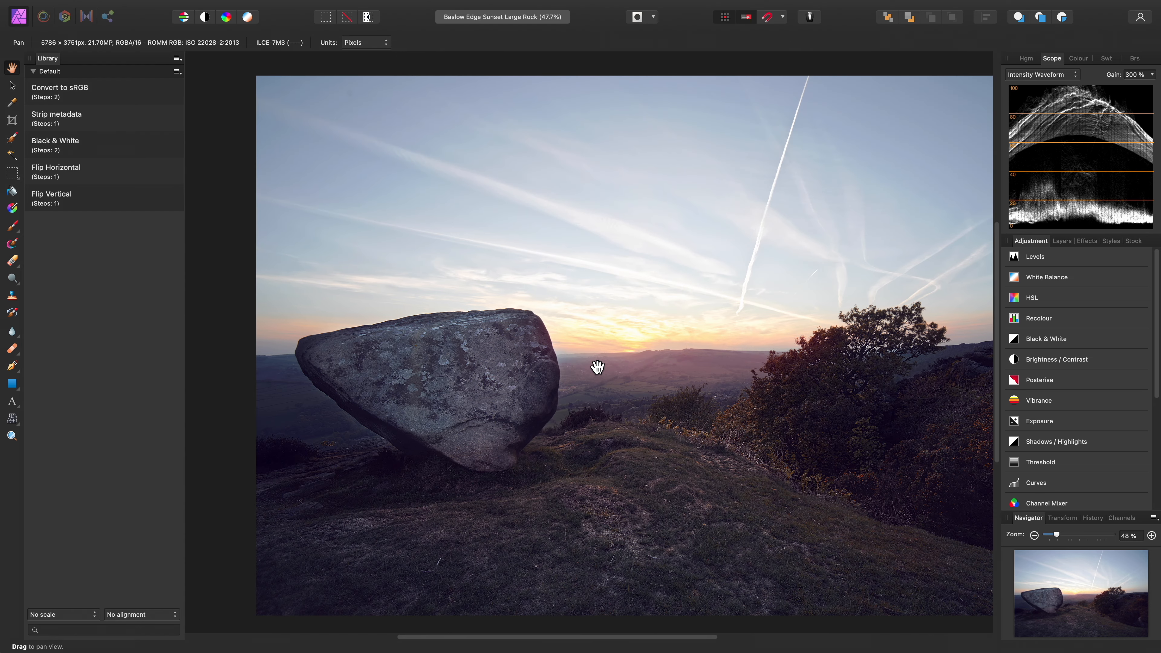
Add the Assets and Macro panels to the studio alongside the Library panel.
{"action": "left_click", "coordinate": [409, 8]}
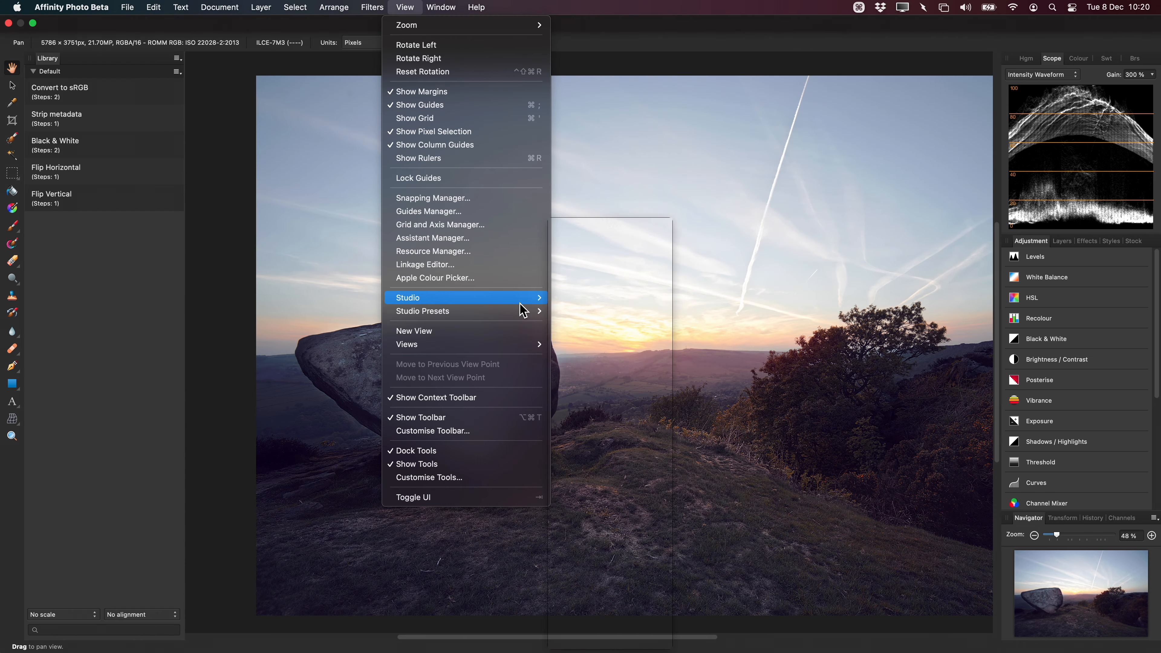
{"action": "mouse_move", "coordinate": [519, 299]}
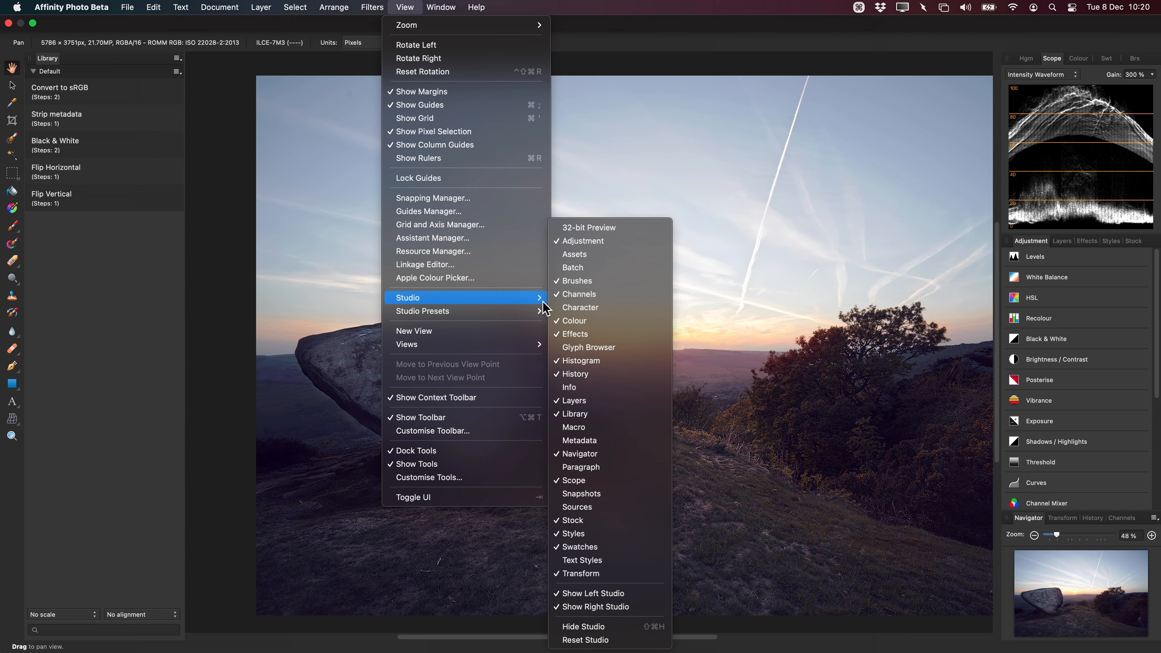
{"action": "left_click", "coordinate": [613, 258]}
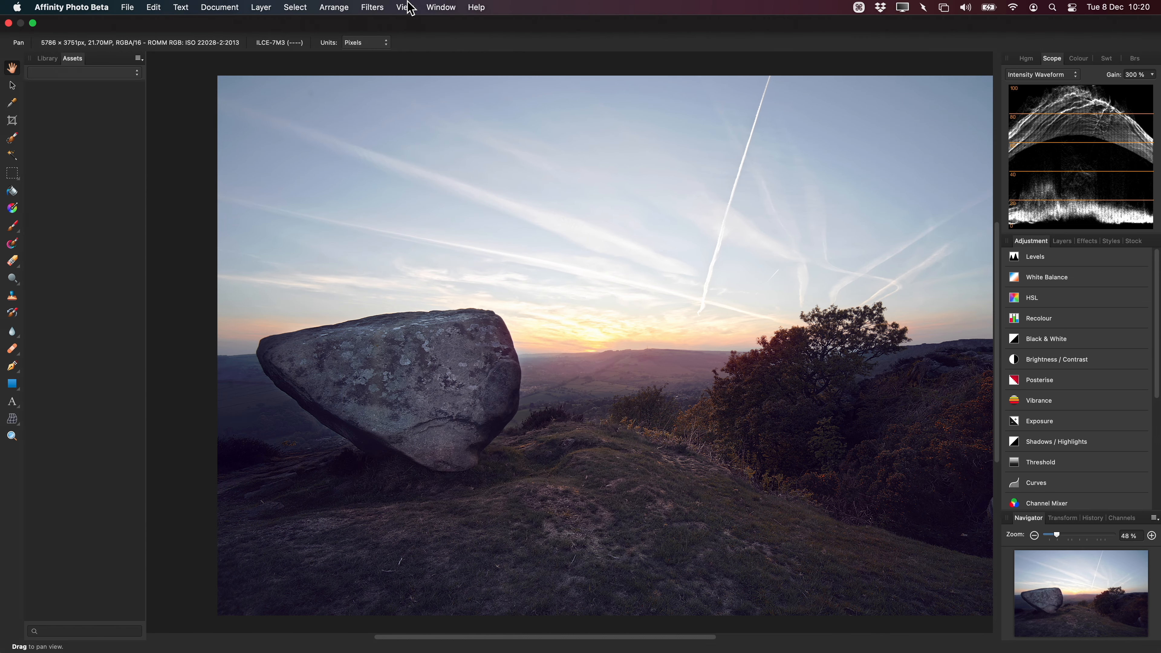
{"action": "left_click", "coordinate": [408, 8]}
{"action": "mouse_move", "coordinate": [521, 298]}
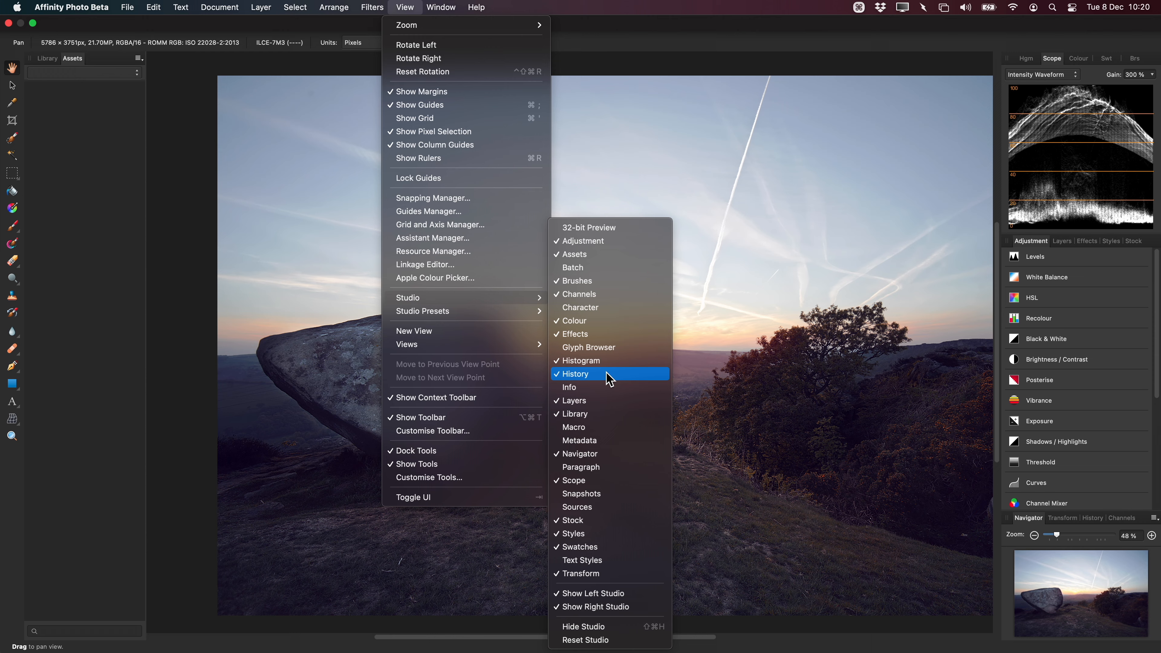
{"action": "left_click", "coordinate": [622, 430]}
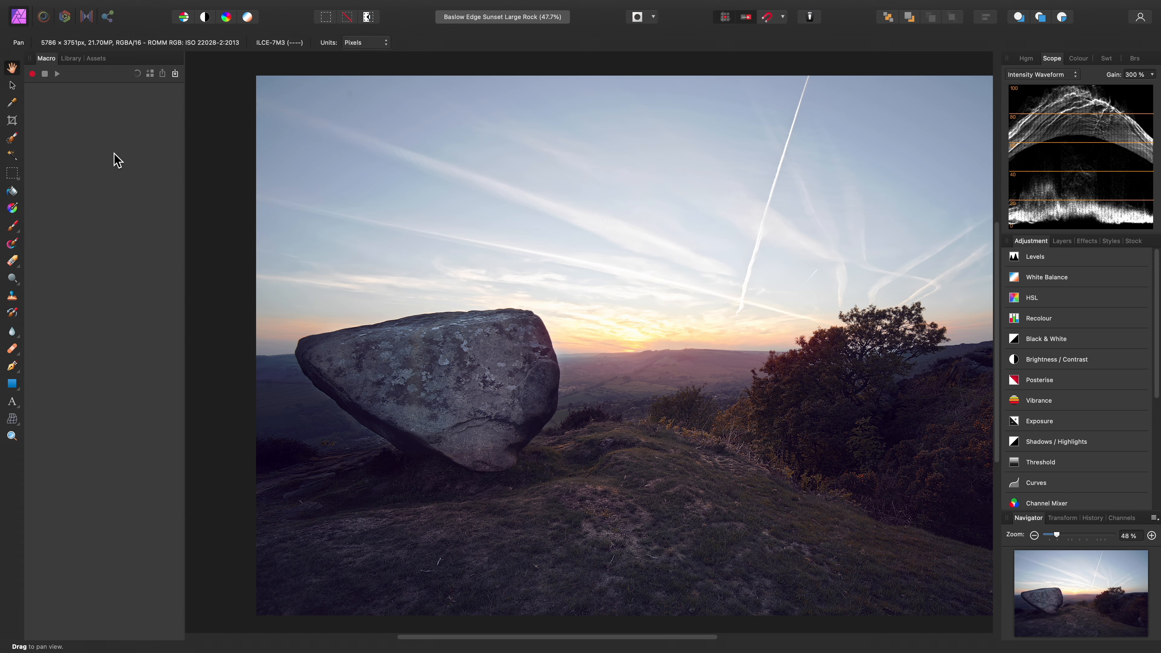
Save the current panel arrangement as a studio preset named "Preferred Layout".
{"action": "mouse_move", "coordinate": [320, 5]}
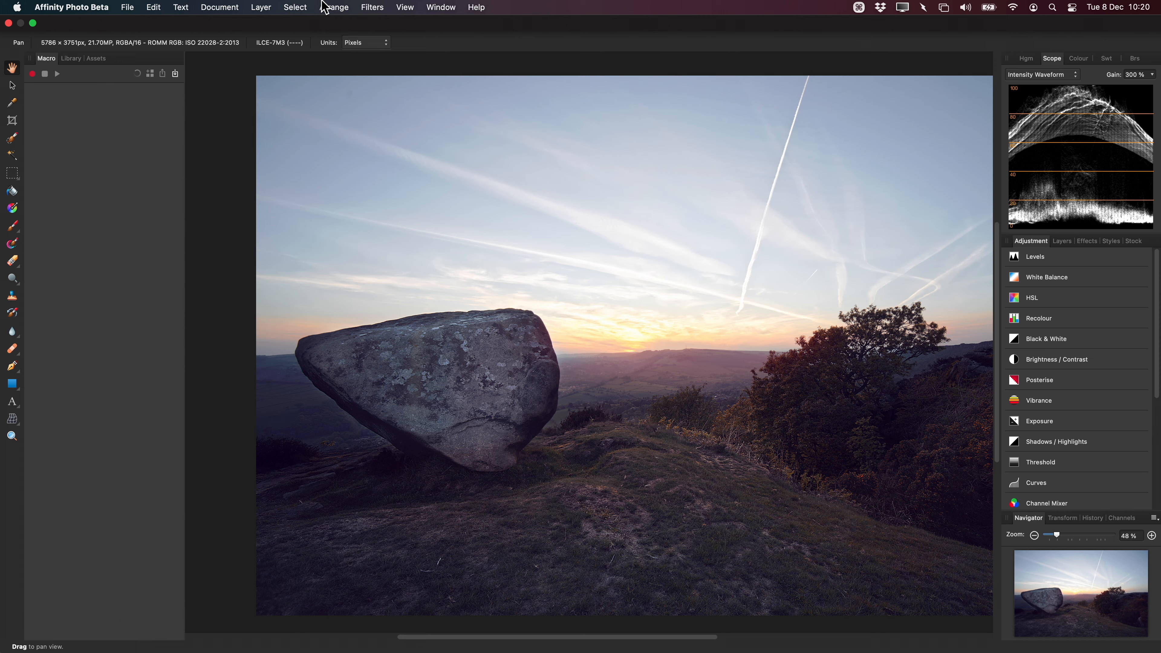
{"action": "left_click", "coordinate": [416, 9]}
{"action": "mouse_move", "coordinate": [502, 313]}
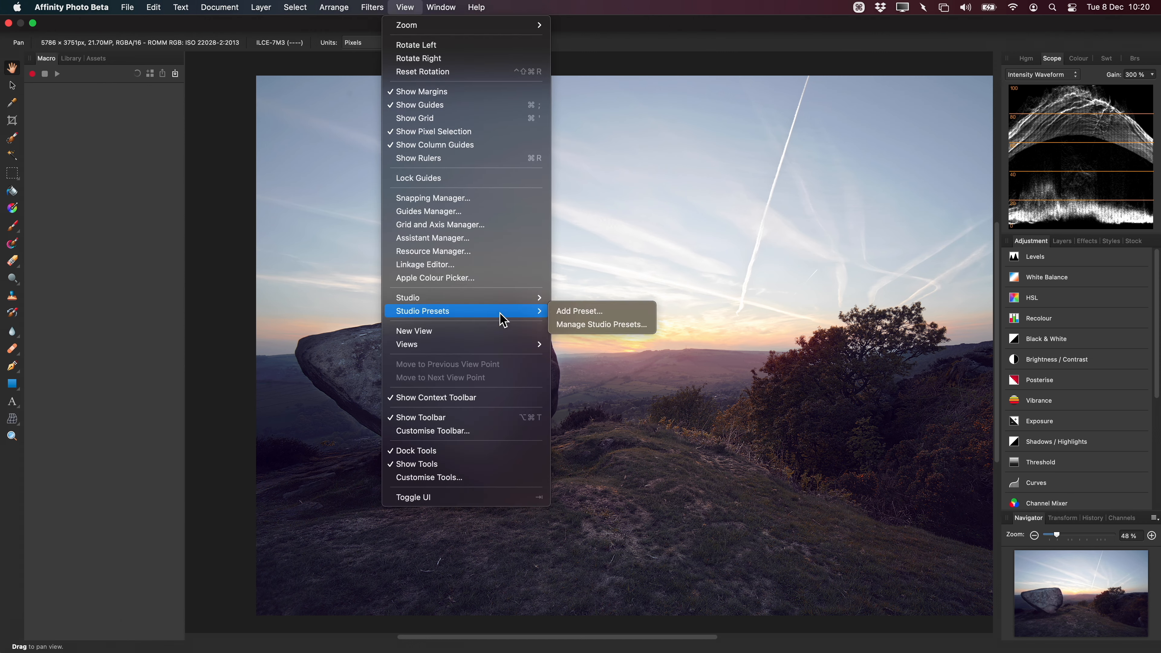
{"action": "left_click", "coordinate": [612, 315]}
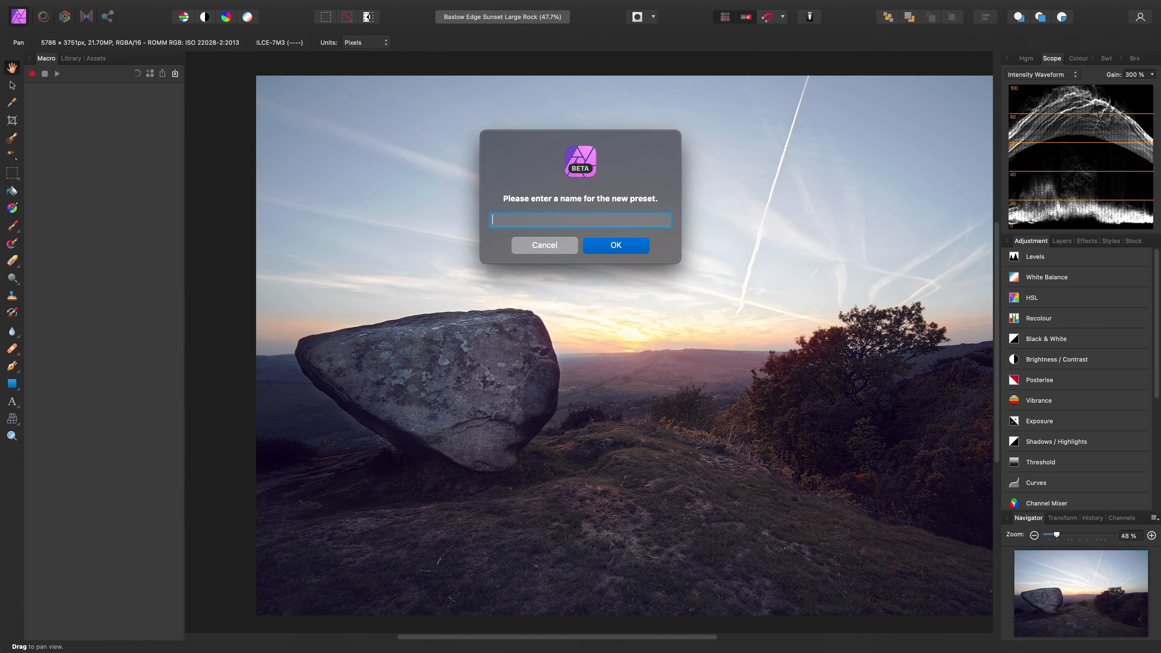
{"action": "type", "text": "Preferred Layout"}
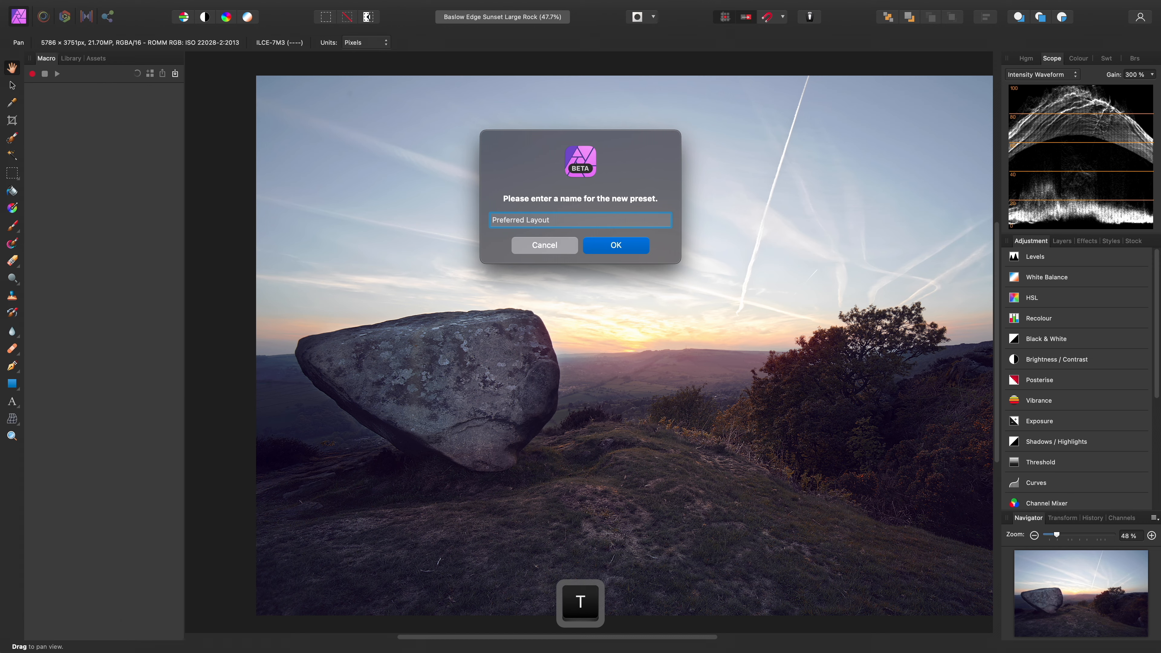
{"action": "key", "text": "Return"}
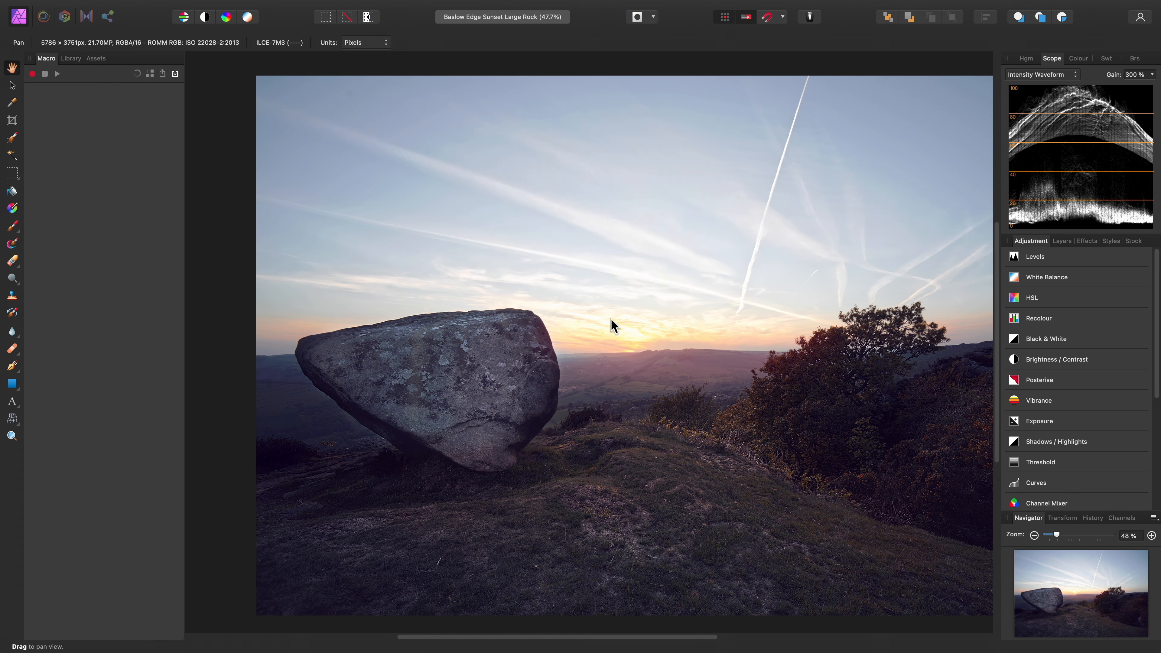
Undock the Adjustment, Effects, Navigator, Channels, Library, Assets and Macro panels so they float over the image.
{"action": "left_click_drag", "start_coordinate": [1032, 242], "coordinate": [797, 147]}
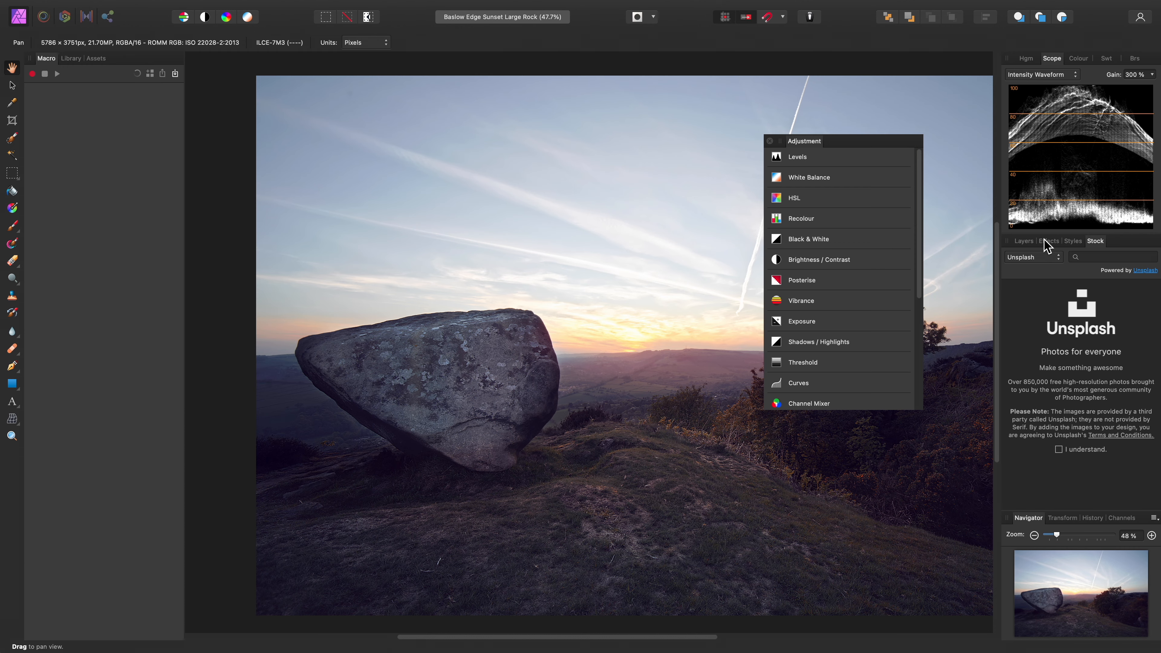
{"action": "left_click_drag", "start_coordinate": [1048, 241], "coordinate": [612, 199]}
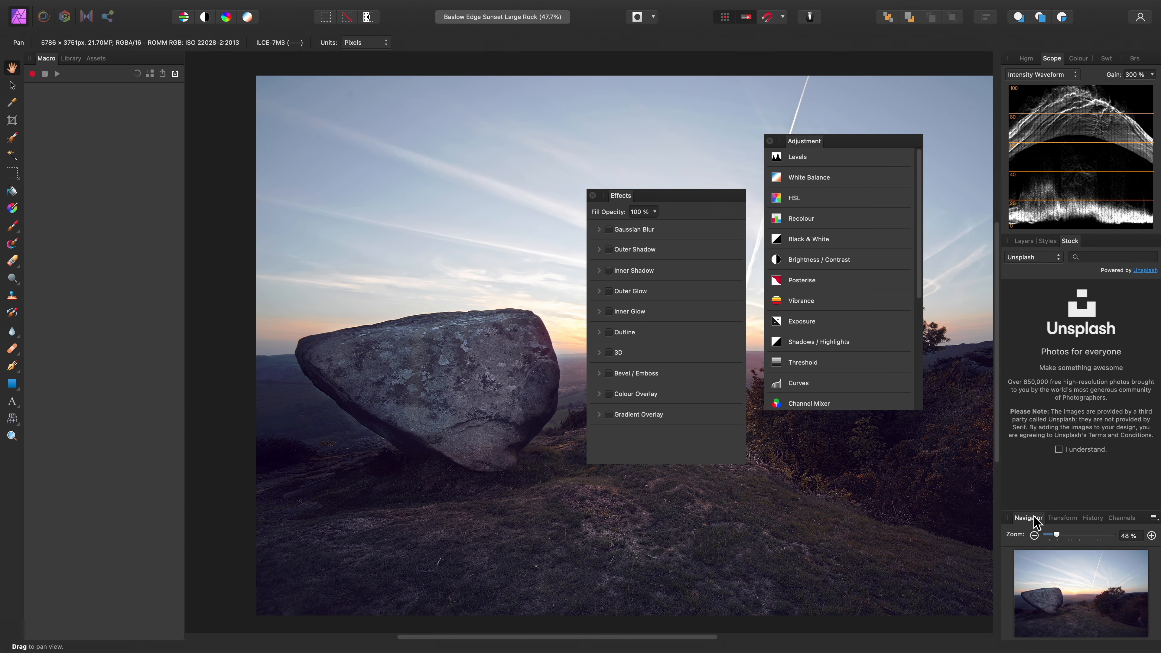
{"action": "left_click_drag", "start_coordinate": [1028, 517], "coordinate": [425, 327]}
{"action": "left_click_drag", "start_coordinate": [1088, 518], "coordinate": [364, 136]}
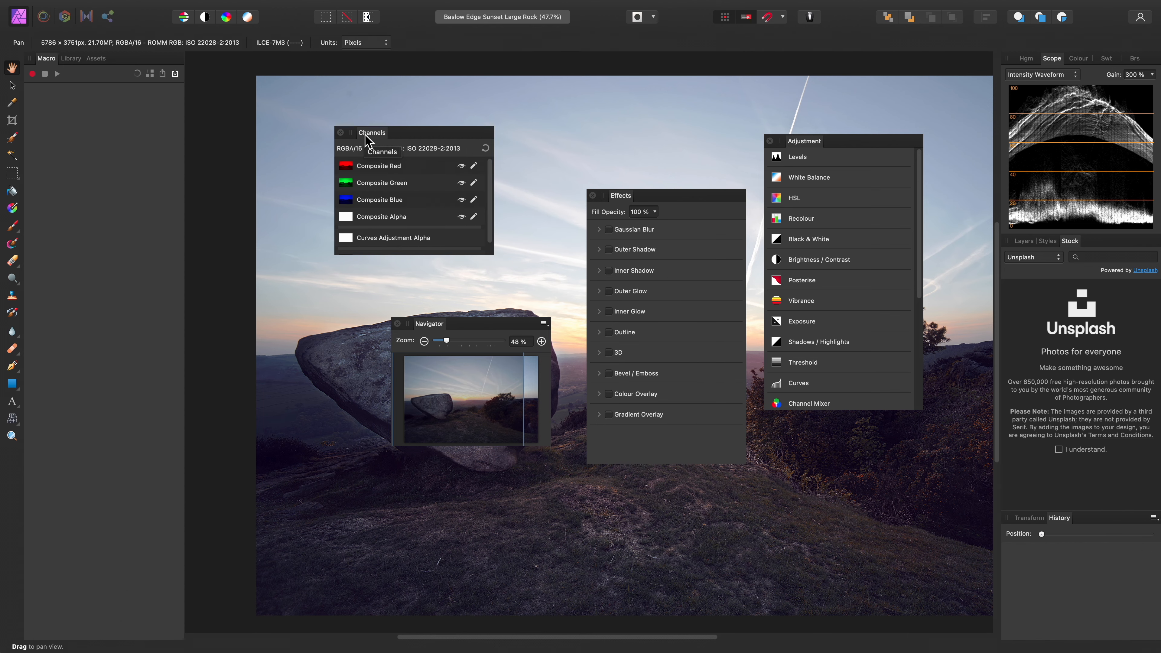
{"action": "left_click_drag", "start_coordinate": [73, 58], "coordinate": [475, 265]}
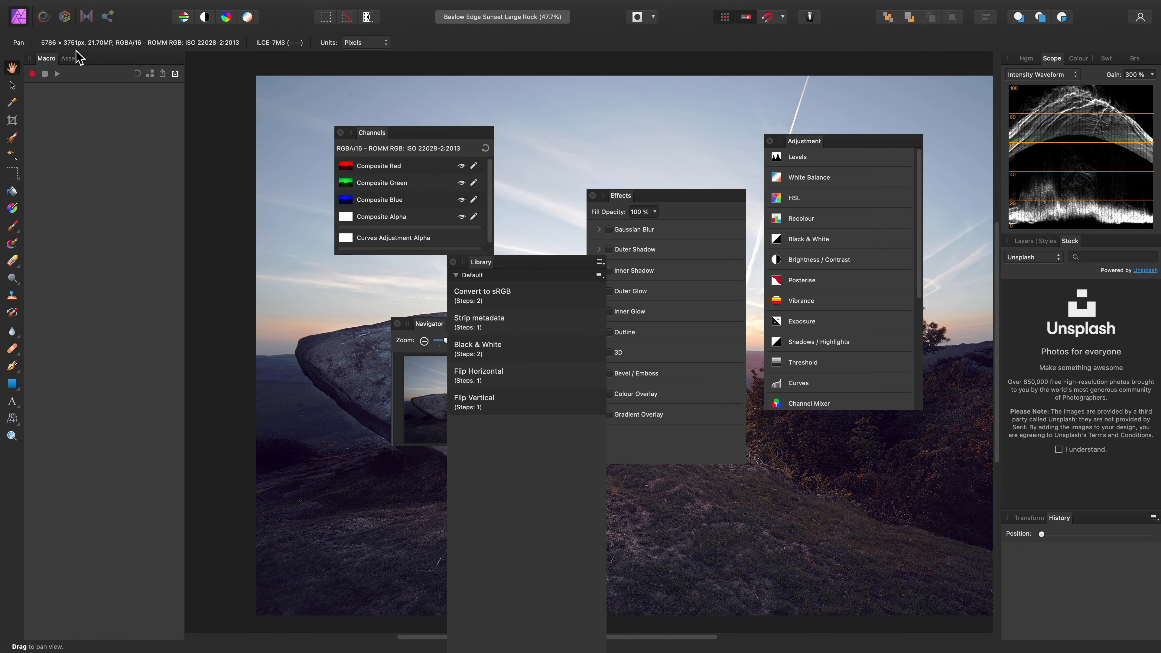
{"action": "left_click_drag", "start_coordinate": [71, 59], "coordinate": [346, 352]}
{"action": "left_click_drag", "start_coordinate": [48, 64], "coordinate": [231, 128]}
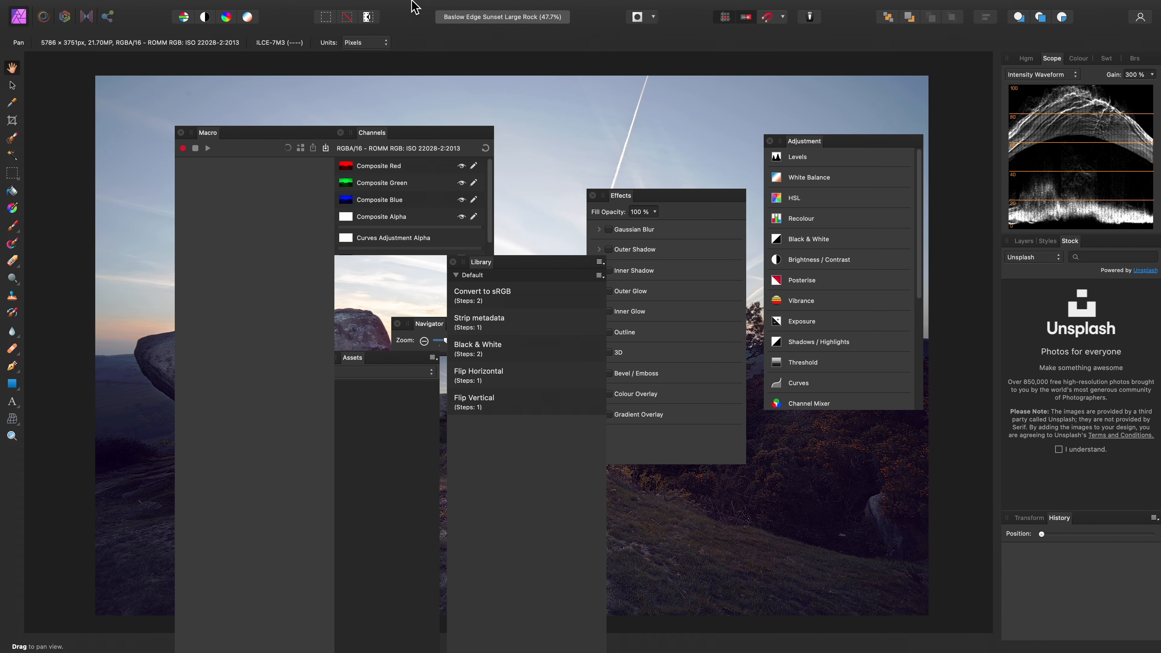
Restore the panel arrangement by applying the "Preferred Layout" studio preset.
{"action": "left_click", "coordinate": [404, 8]}
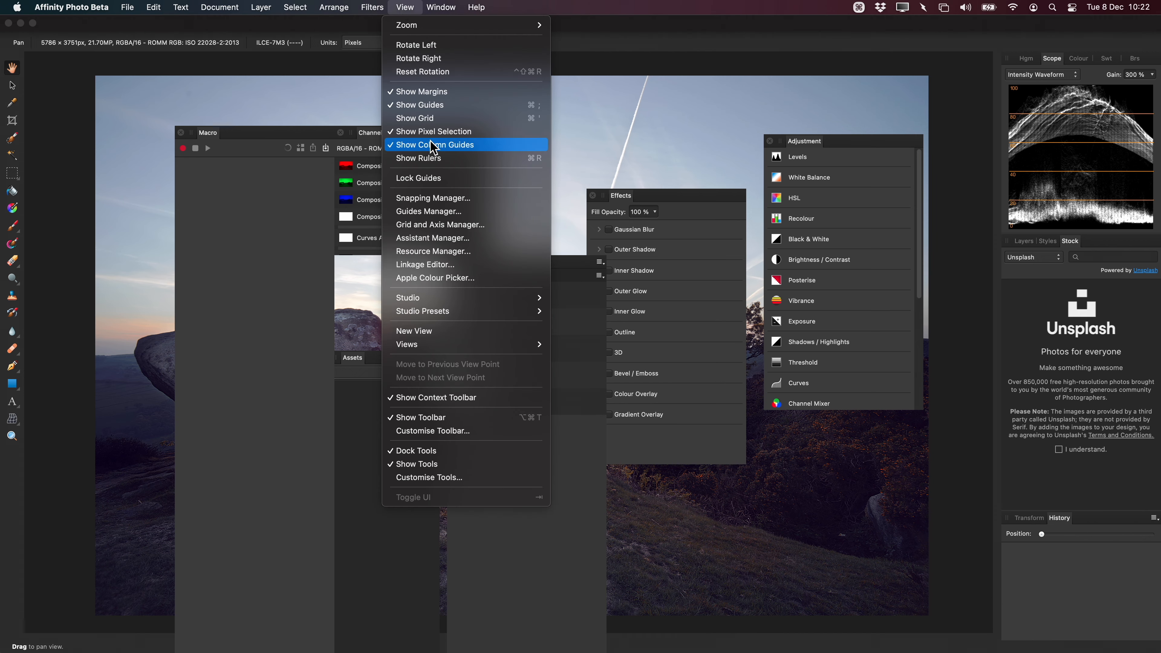
{"action": "mouse_move", "coordinate": [491, 312]}
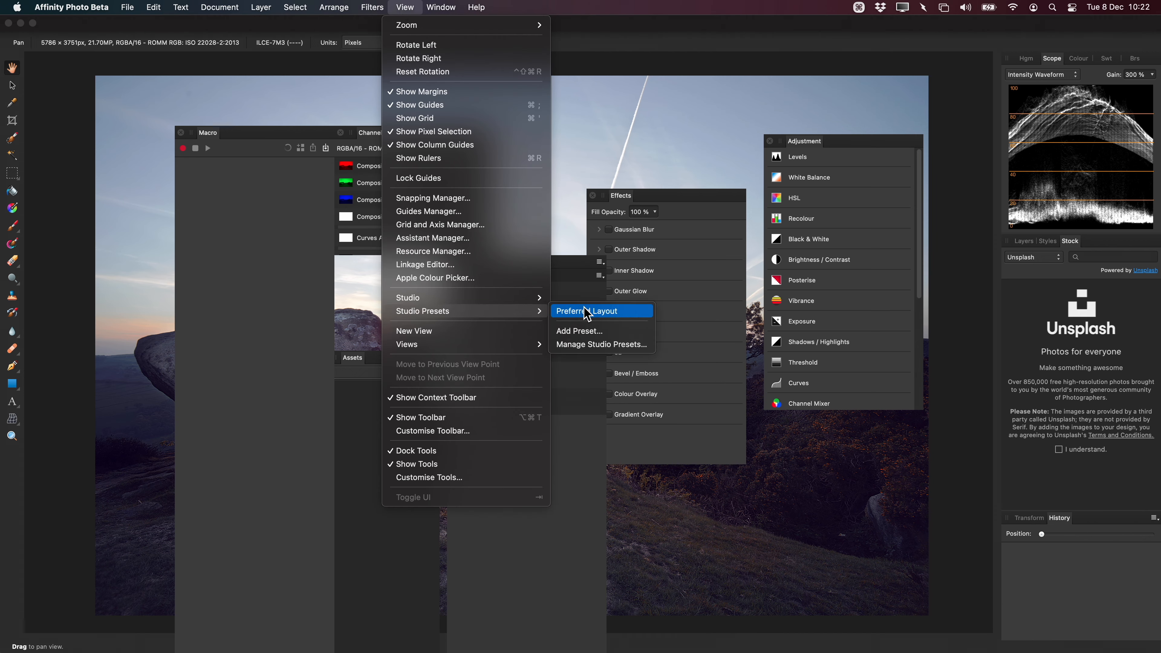
{"action": "left_click", "coordinate": [626, 312]}
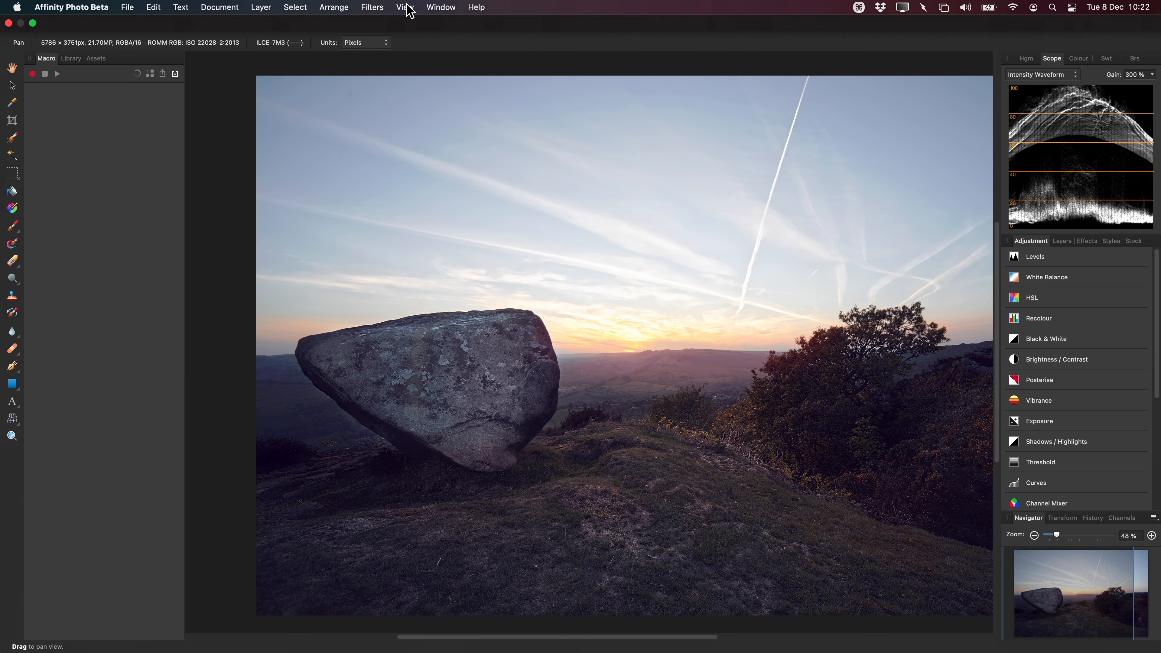
Reset the studio to its default panel layout.
{"action": "left_click", "coordinate": [407, 7]}
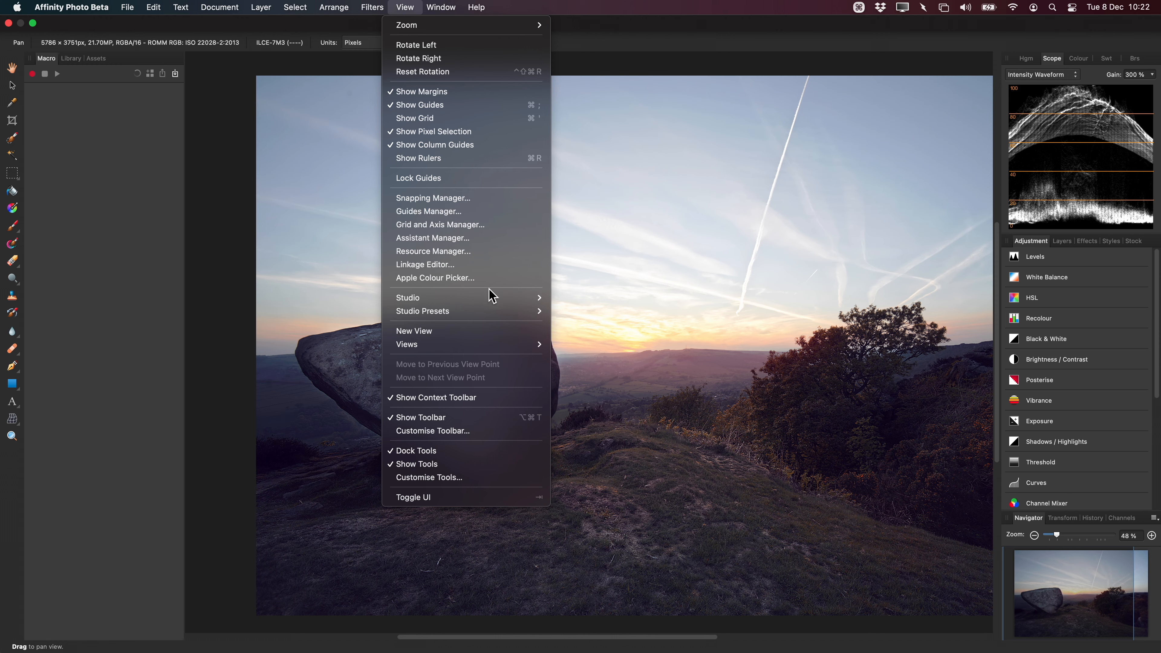
{"action": "mouse_move", "coordinate": [494, 297]}
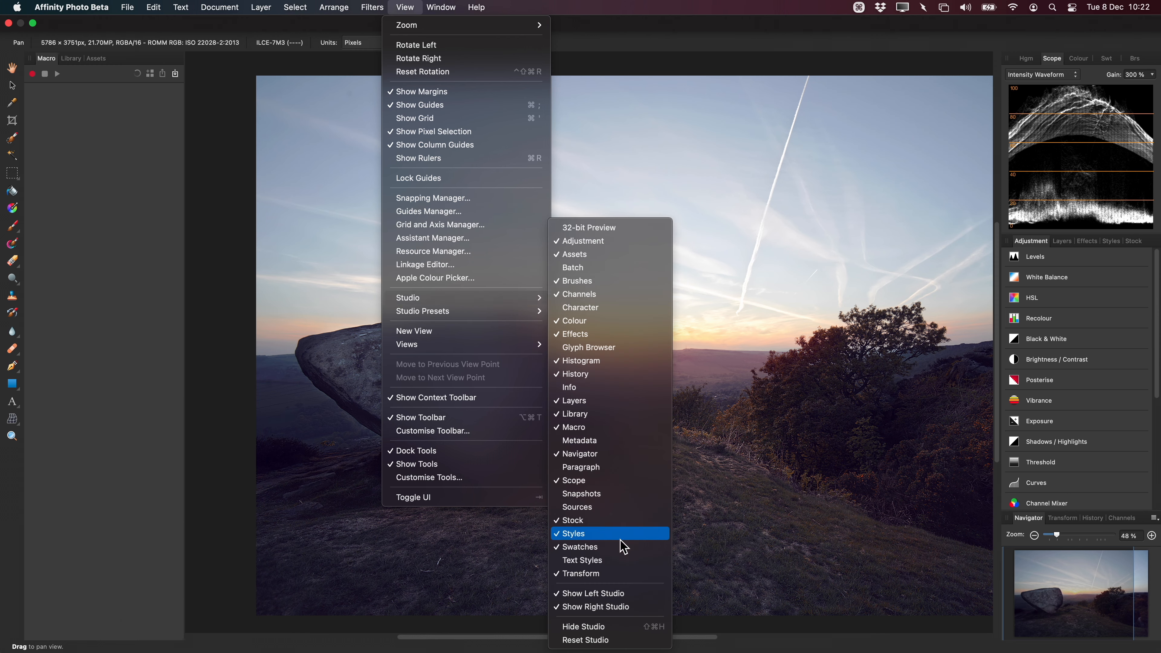
{"action": "left_click", "coordinate": [625, 640]}
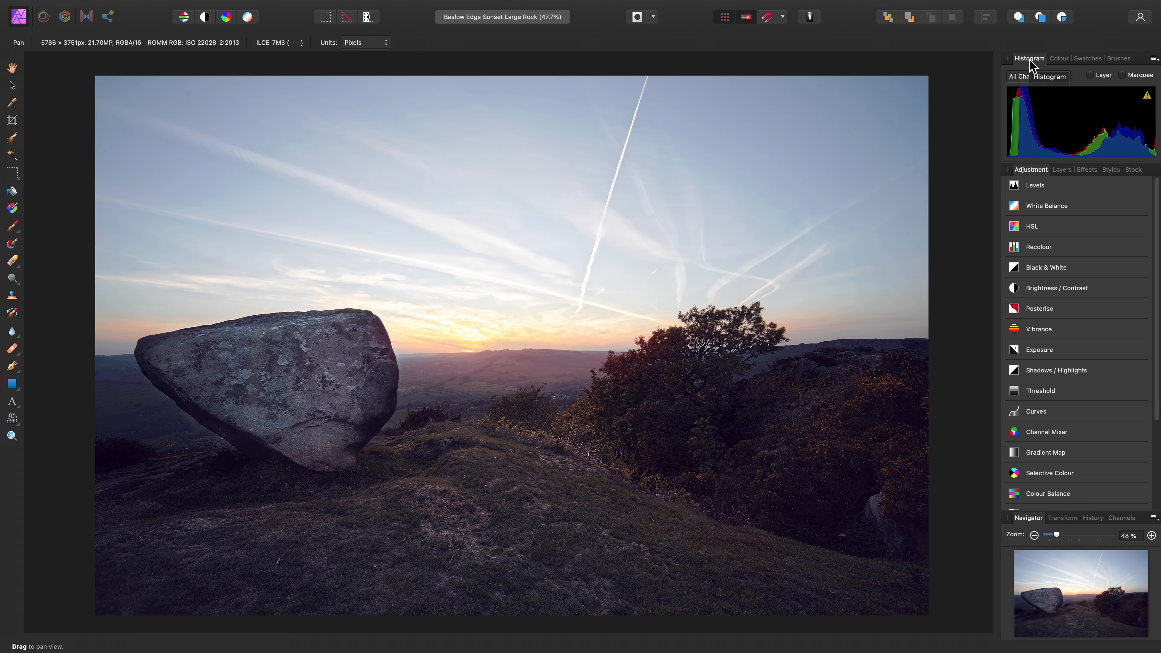
Dock the Histogram panel in the left studio, and show the Scope panel and dock it directly beneath the Histogram.
{"action": "mouse_move", "coordinate": [1030, 64]}
{"action": "left_mouse_down"}
{"action": "mouse_move", "coordinate": [829, 112]}
{"action": "mouse_move", "coordinate": [18, 94]}
{"action": "mouse_move", "coordinate": [48, 96]}
{"action": "left_mouse_up"}
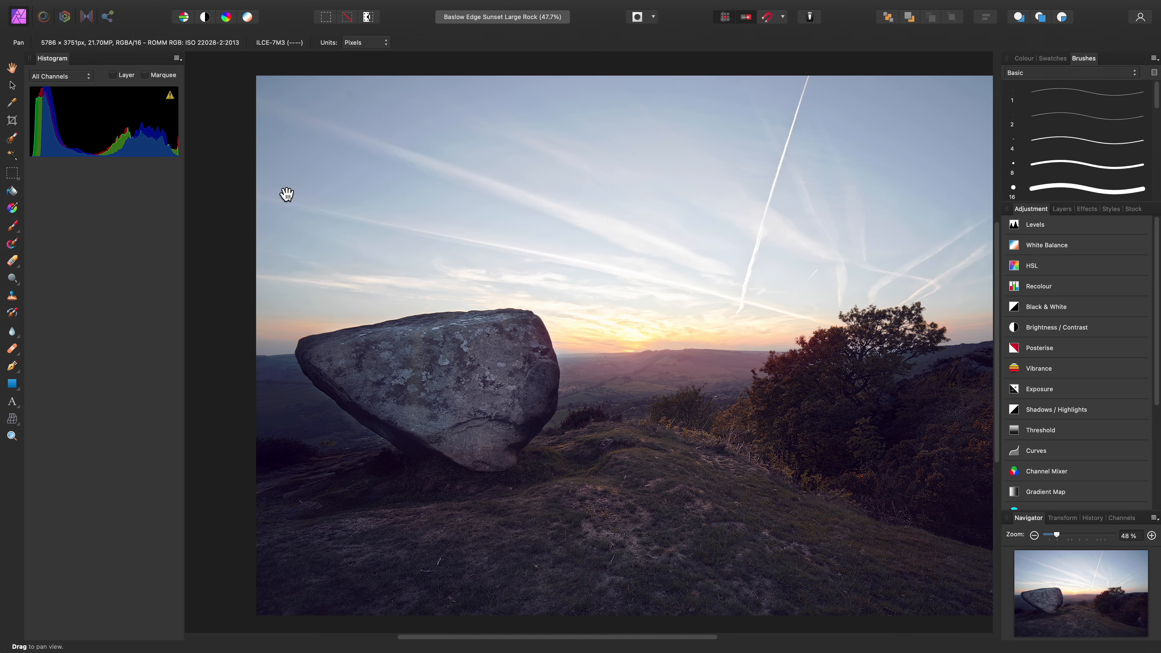
{"action": "left_click", "coordinate": [404, 7]}
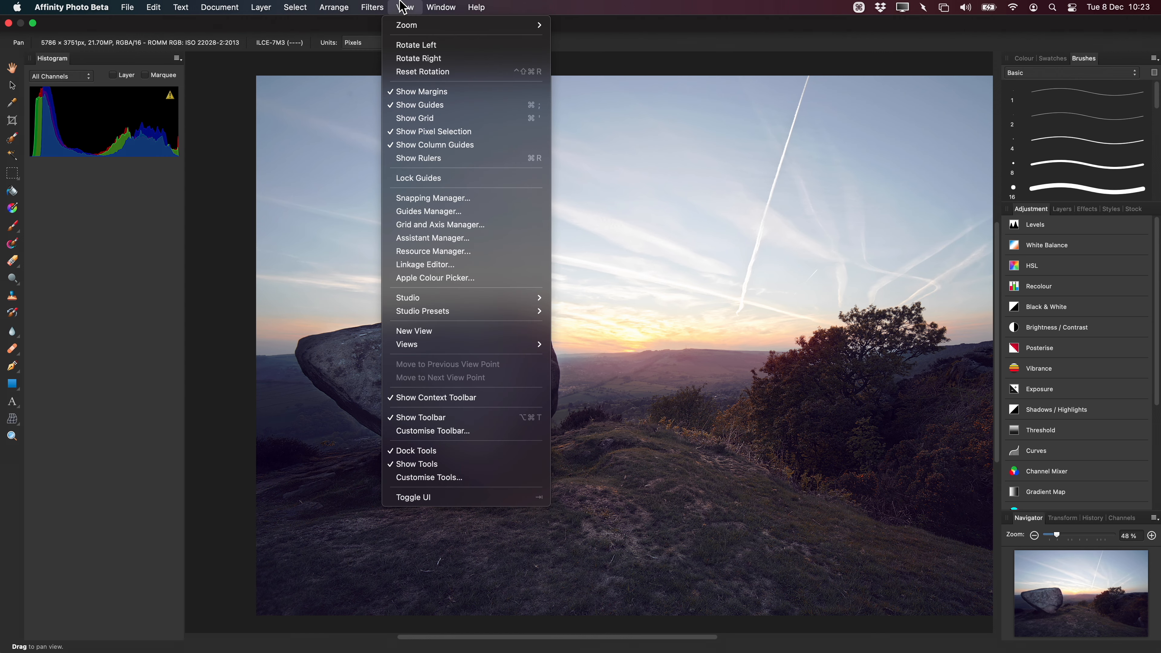
{"action": "mouse_move", "coordinate": [474, 297]}
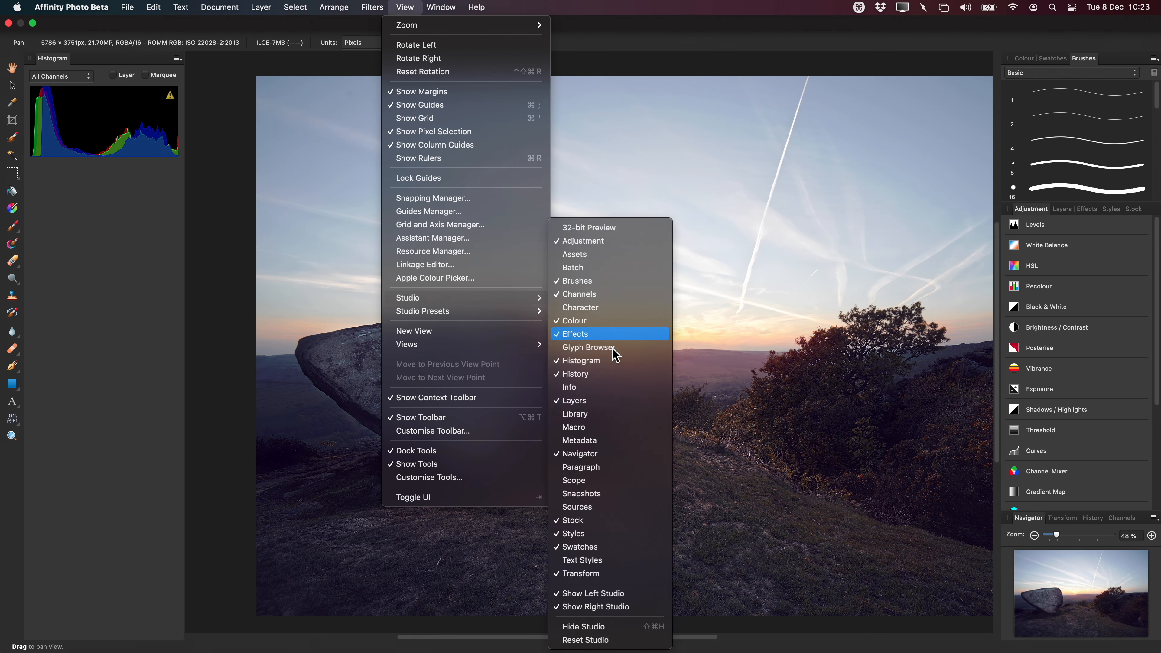
{"action": "left_click", "coordinate": [630, 487]}
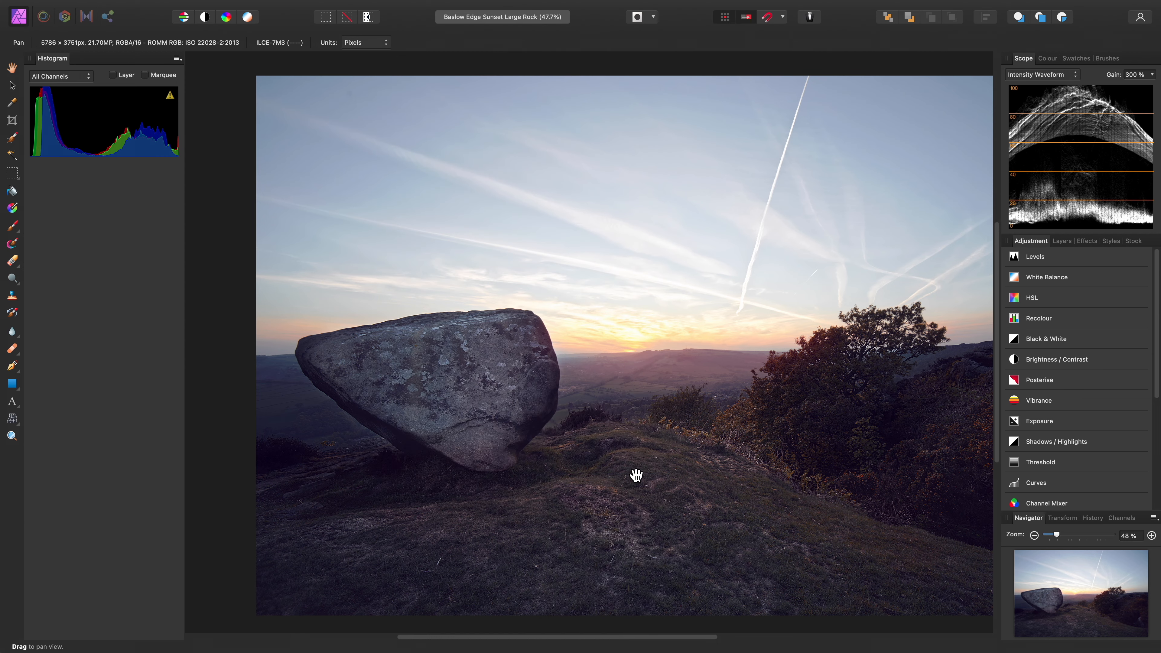
{"action": "mouse_move", "coordinate": [1024, 58]}
{"action": "left_mouse_down"}
{"action": "mouse_move", "coordinate": [349, 236]}
{"action": "mouse_move", "coordinate": [131, 207]}
{"action": "mouse_move", "coordinate": [76, 162]}
{"action": "left_mouse_up"}
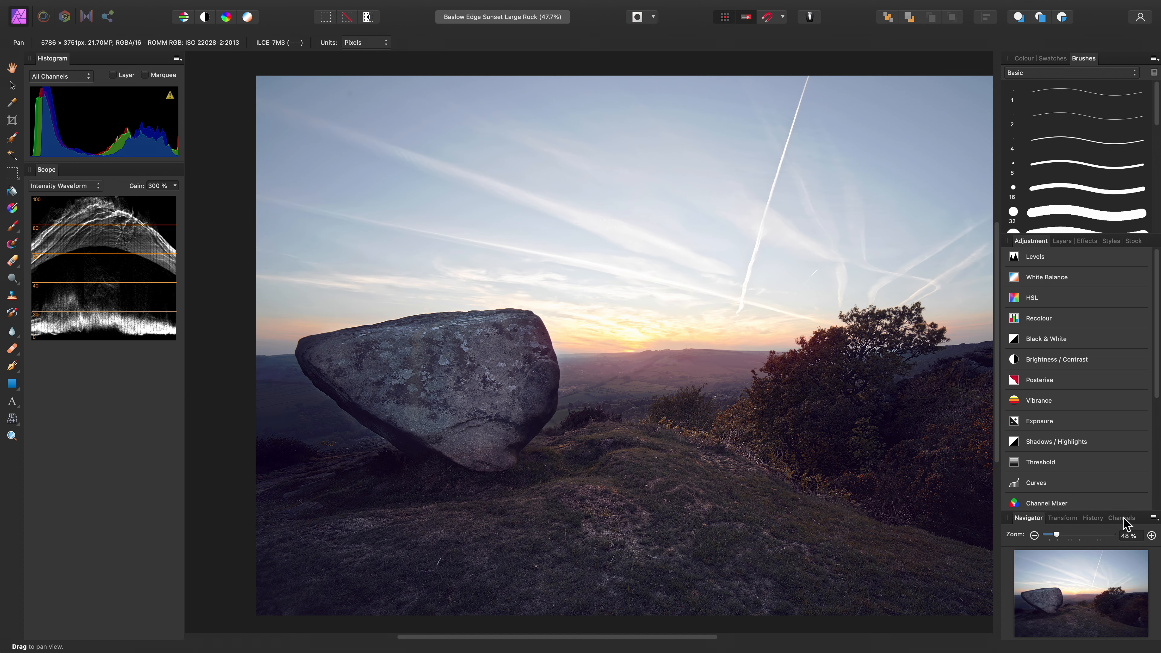
Dock the Channels panel beneath the Scope, and show the Snapshots panel and group it with Channels.
{"action": "left_click_drag", "start_coordinate": [1123, 523], "coordinate": [92, 345]}
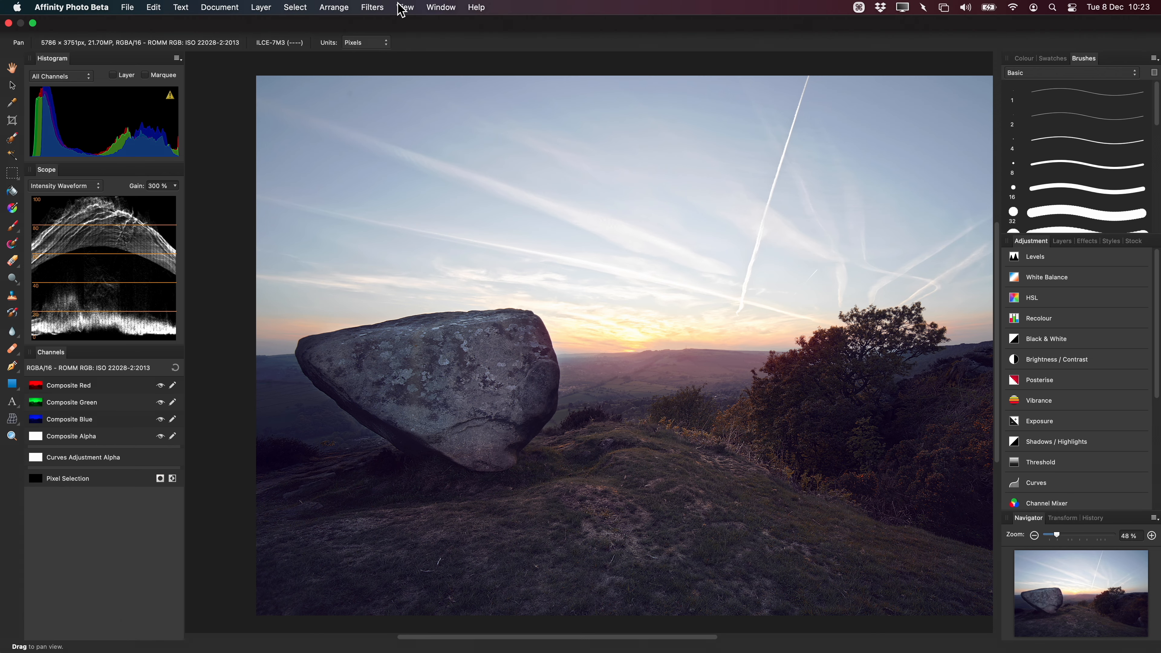
{"action": "left_click", "coordinate": [400, 8]}
{"action": "mouse_move", "coordinate": [481, 297]}
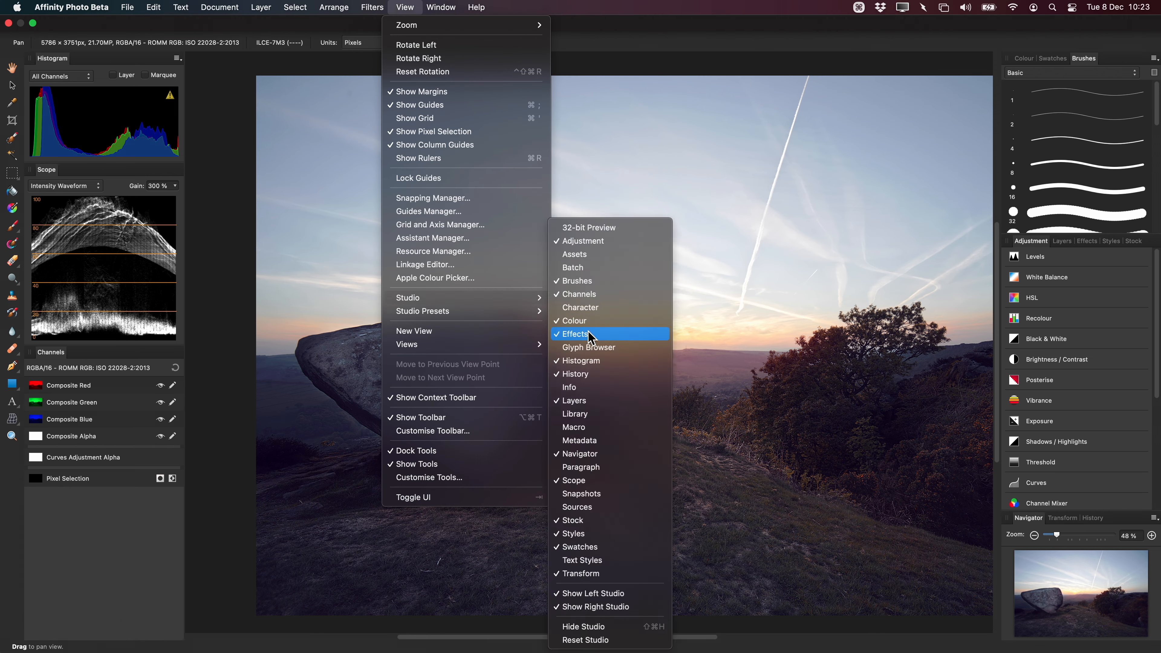
{"action": "left_click", "coordinate": [607, 494]}
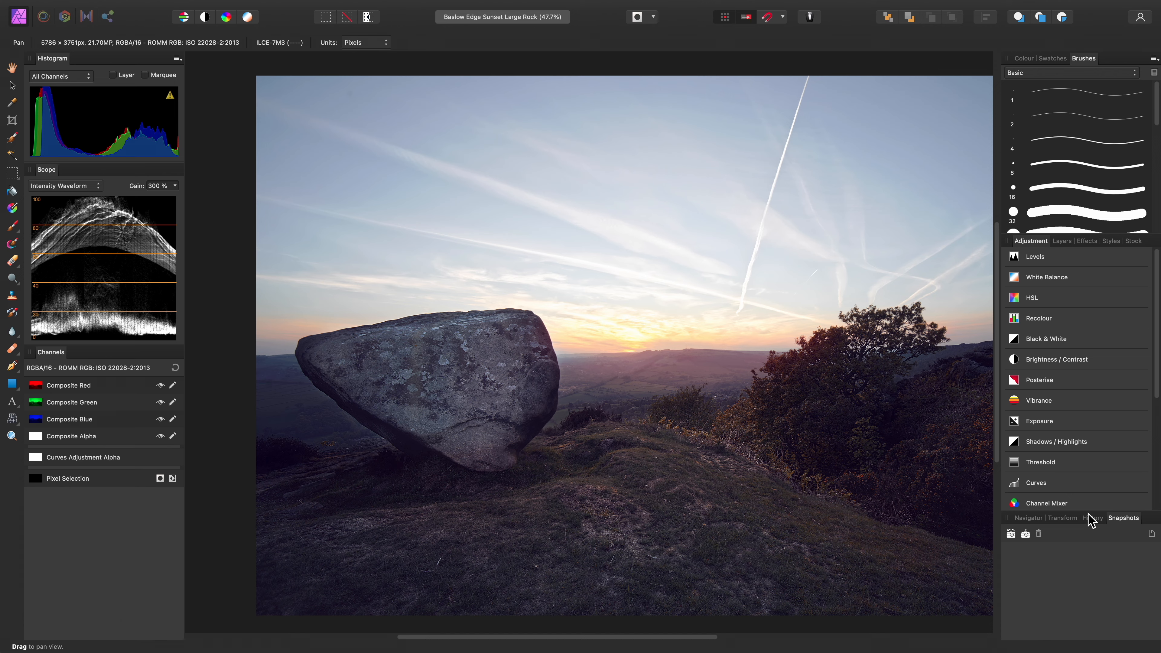
{"action": "left_click_drag", "start_coordinate": [1125, 524], "coordinate": [91, 361]}
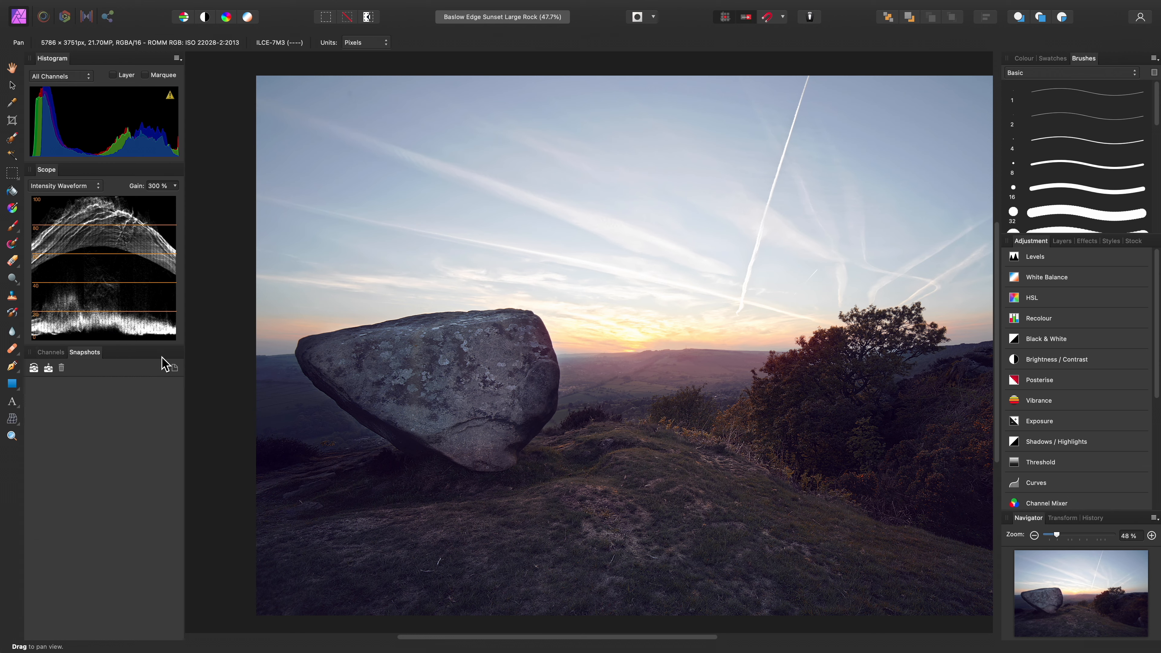
Ungroup Channels and Snapshots, docking Channels beneath the Scope and Snapshots below it, and enlarge Channels to show all its entries.
{"action": "left_click_drag", "start_coordinate": [88, 360], "coordinate": [58, 332]}
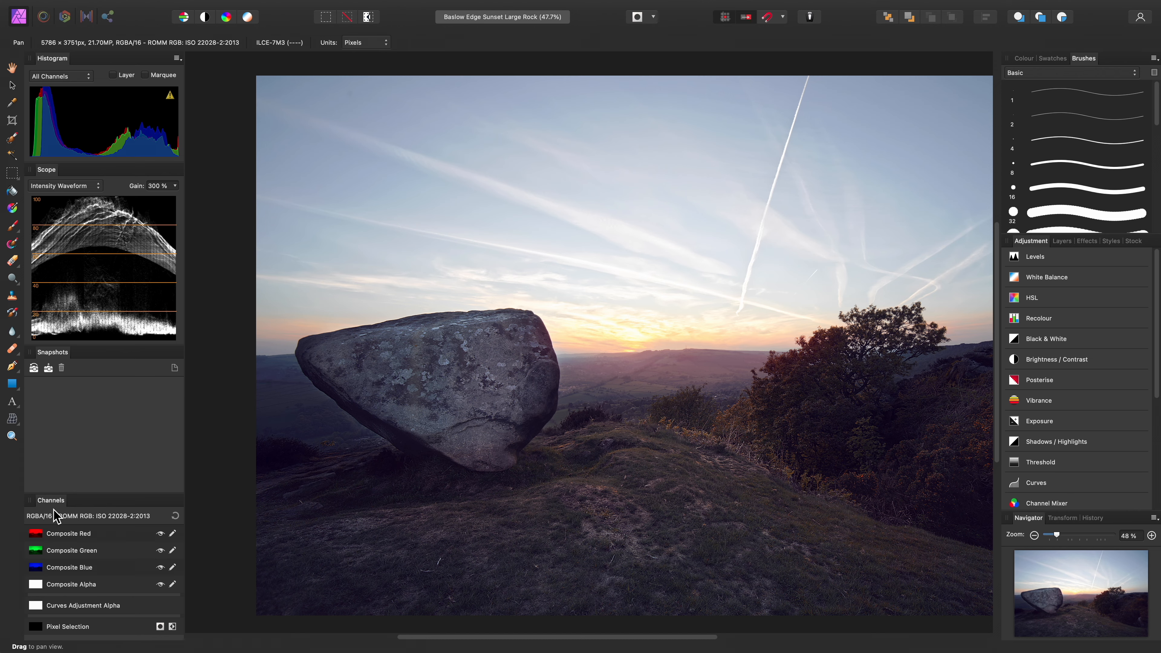
{"action": "left_click_drag", "start_coordinate": [56, 503], "coordinate": [73, 363]}
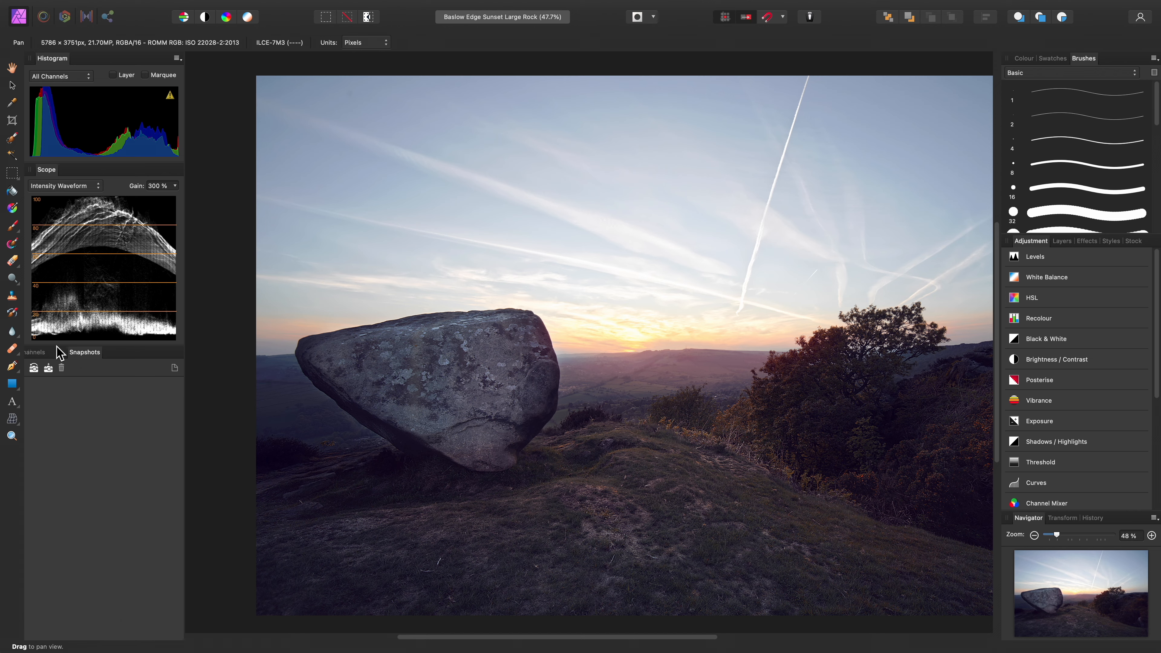
{"action": "left_click_drag", "start_coordinate": [56, 346], "coordinate": [61, 374]}
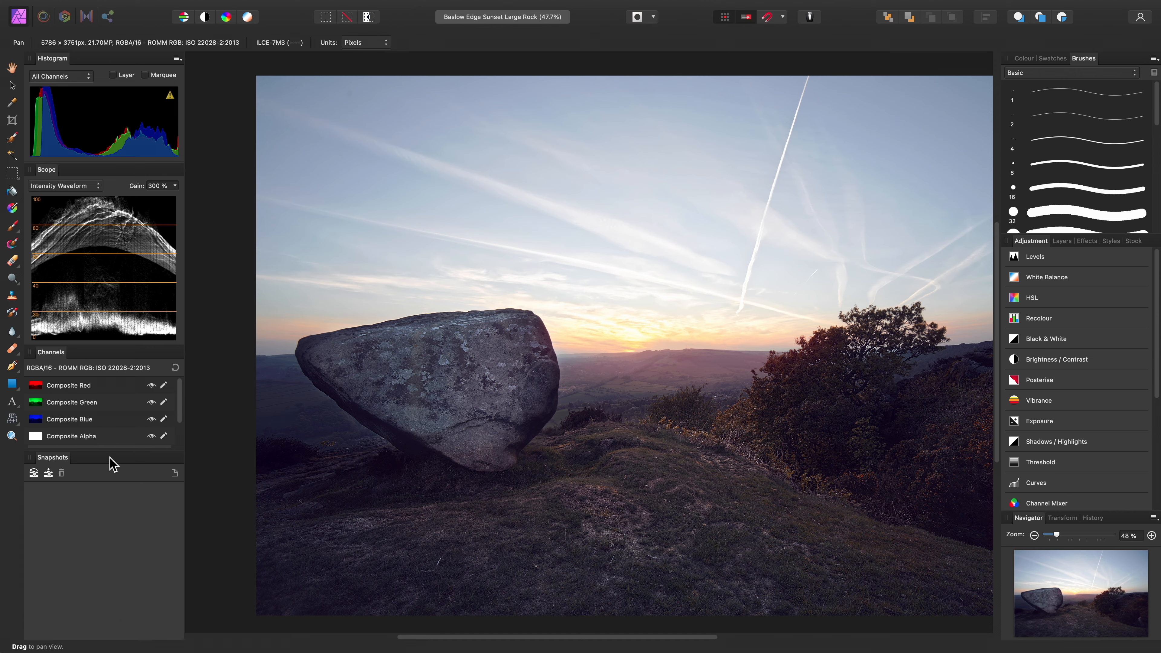
{"action": "left_click_drag", "start_coordinate": [116, 458], "coordinate": [119, 494]}
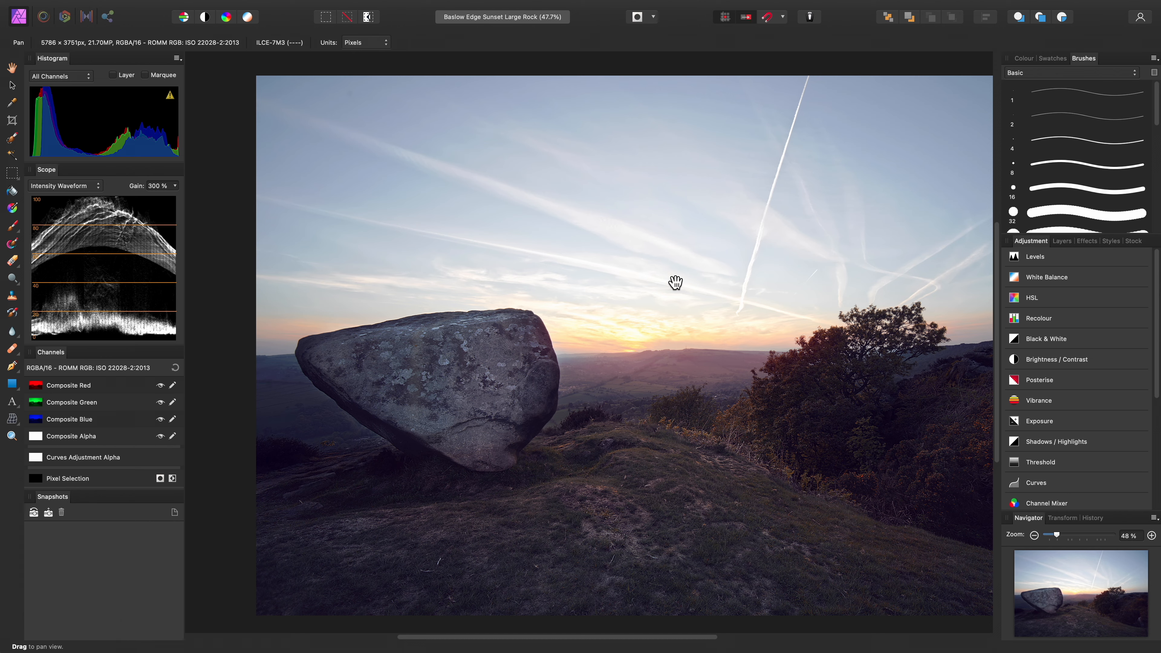
Detach the Stock, Styles and Effects panels from the Adjustment and Layers group and close them.
{"action": "left_click_drag", "start_coordinate": [1135, 241], "coordinate": [658, 179]}
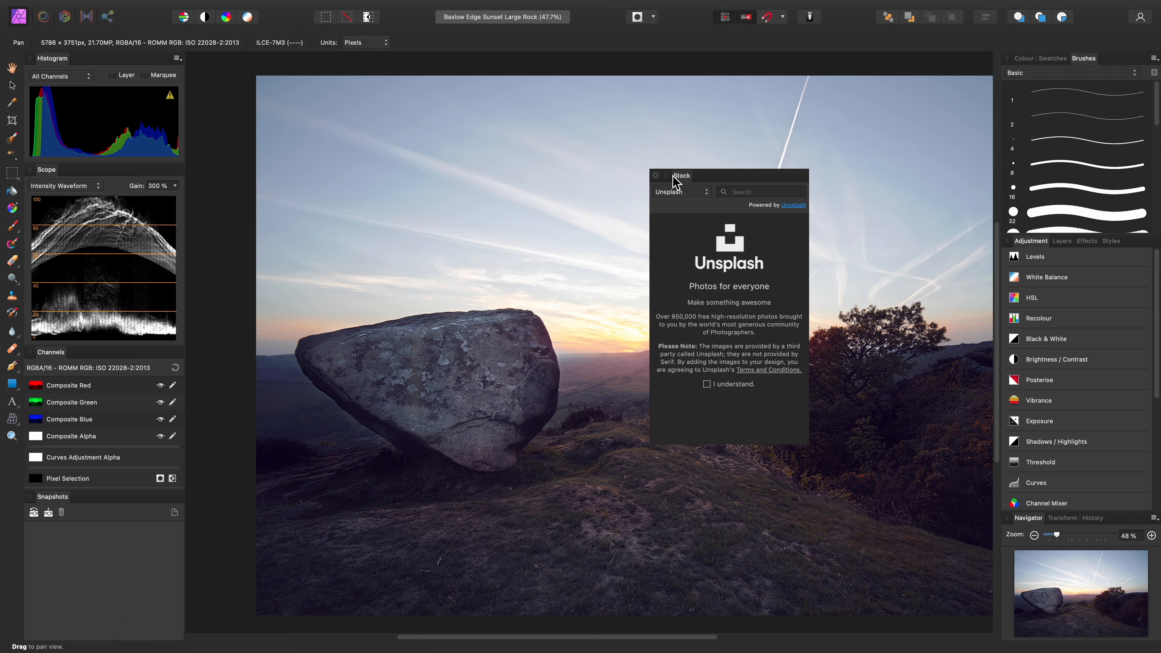
{"action": "left_click", "coordinate": [656, 175]}
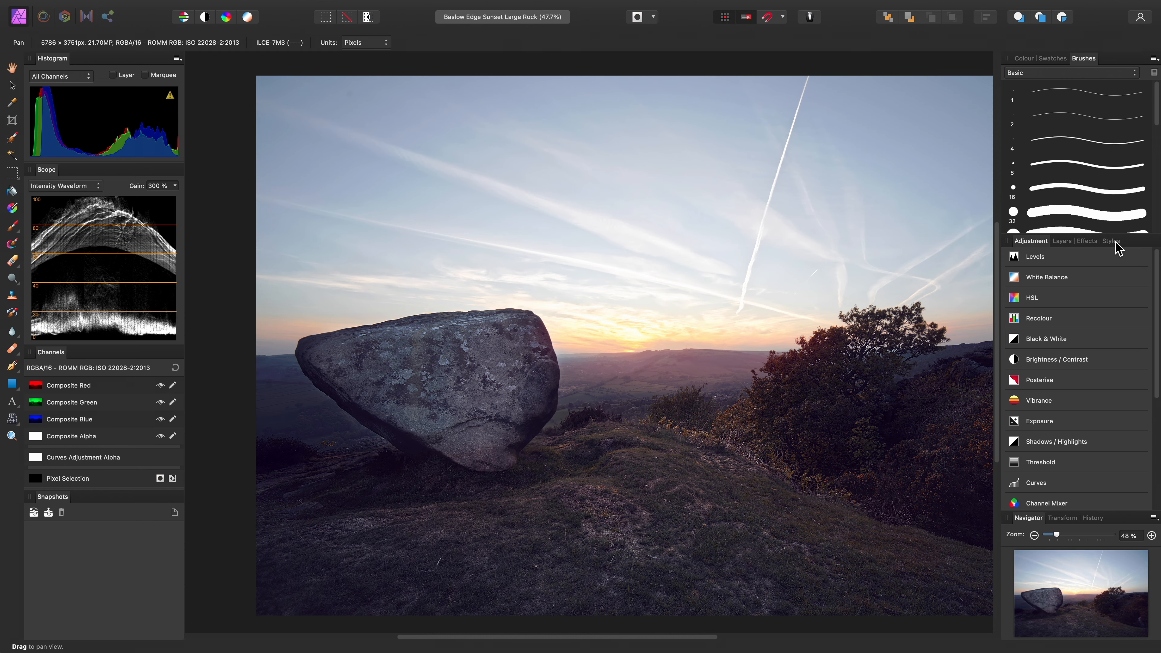
{"action": "left_click_drag", "start_coordinate": [1114, 243], "coordinate": [568, 192]}
{"action": "left_click", "coordinate": [548, 193]}
{"action": "left_click_drag", "start_coordinate": [1095, 241], "coordinate": [618, 199]}
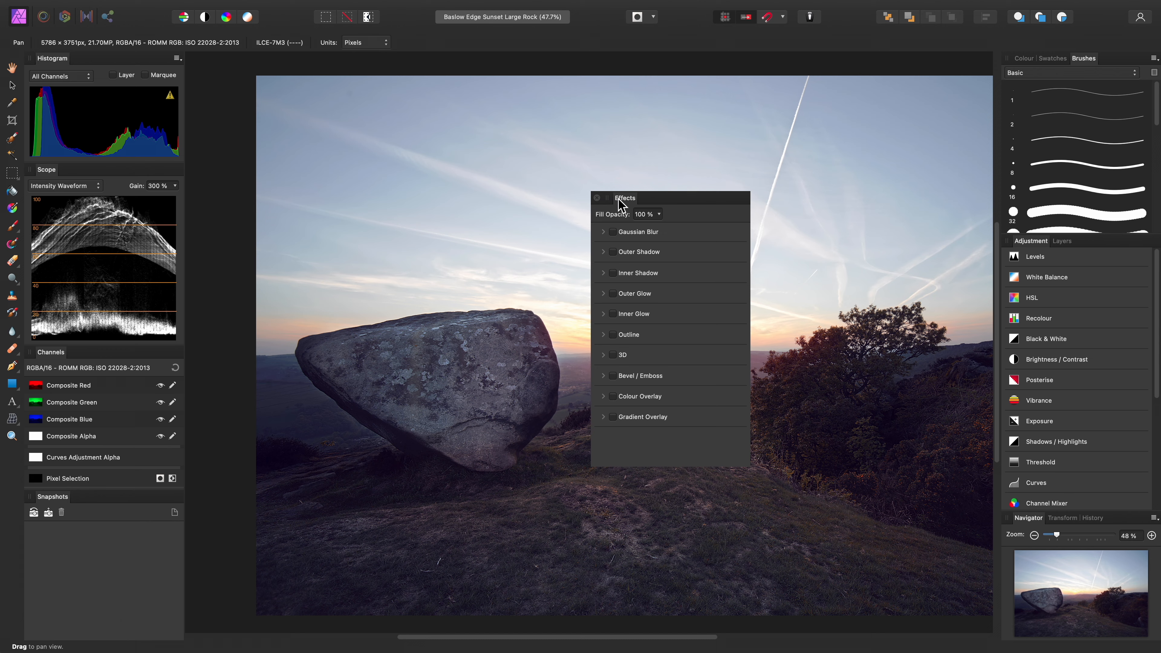
{"action": "left_click", "coordinate": [596, 198]}
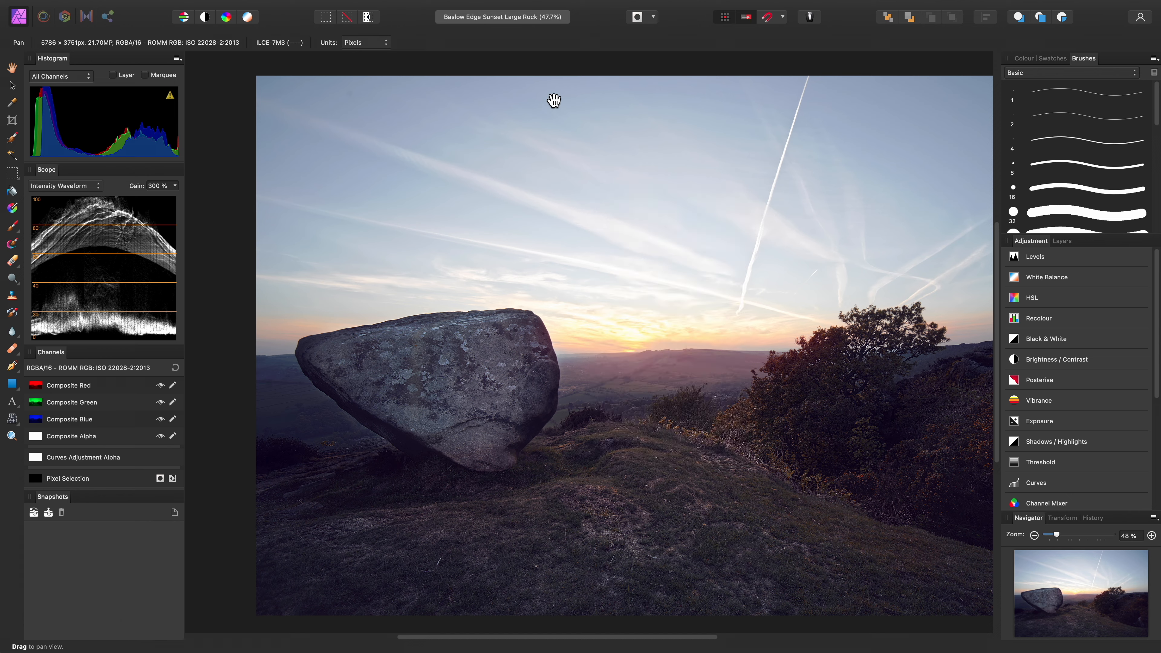
Save the current panel arrangement as a new studio preset named "Colour Grading".
{"action": "mouse_move", "coordinate": [451, 4]}
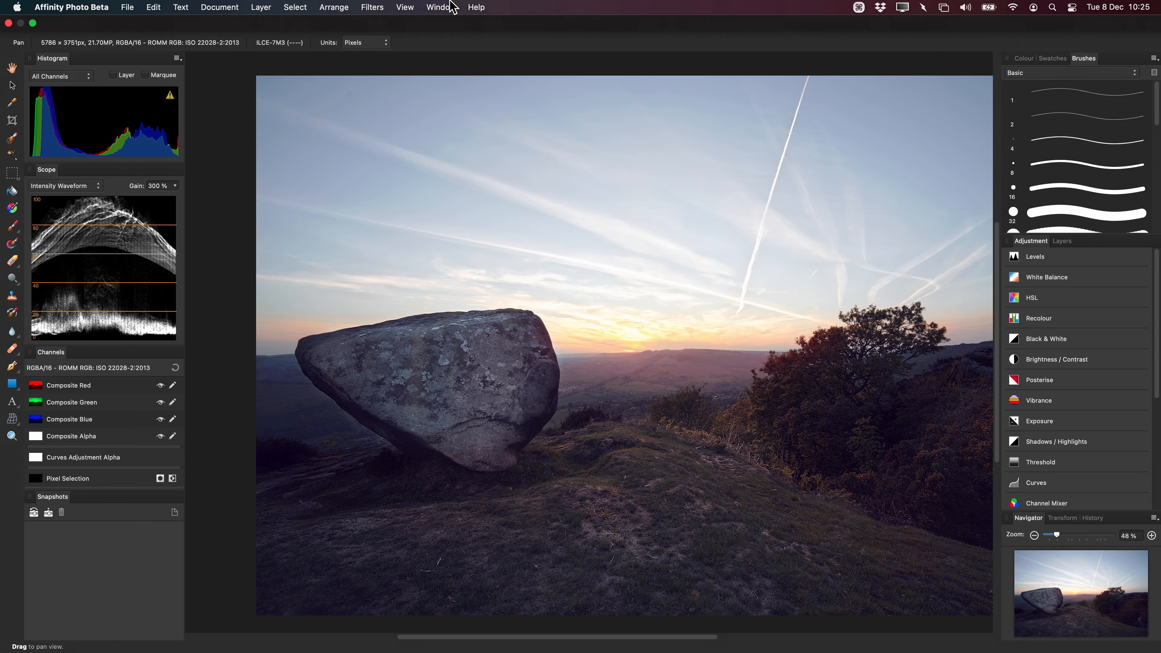
{"action": "left_click", "coordinate": [409, 9]}
{"action": "mouse_move", "coordinate": [466, 309]}
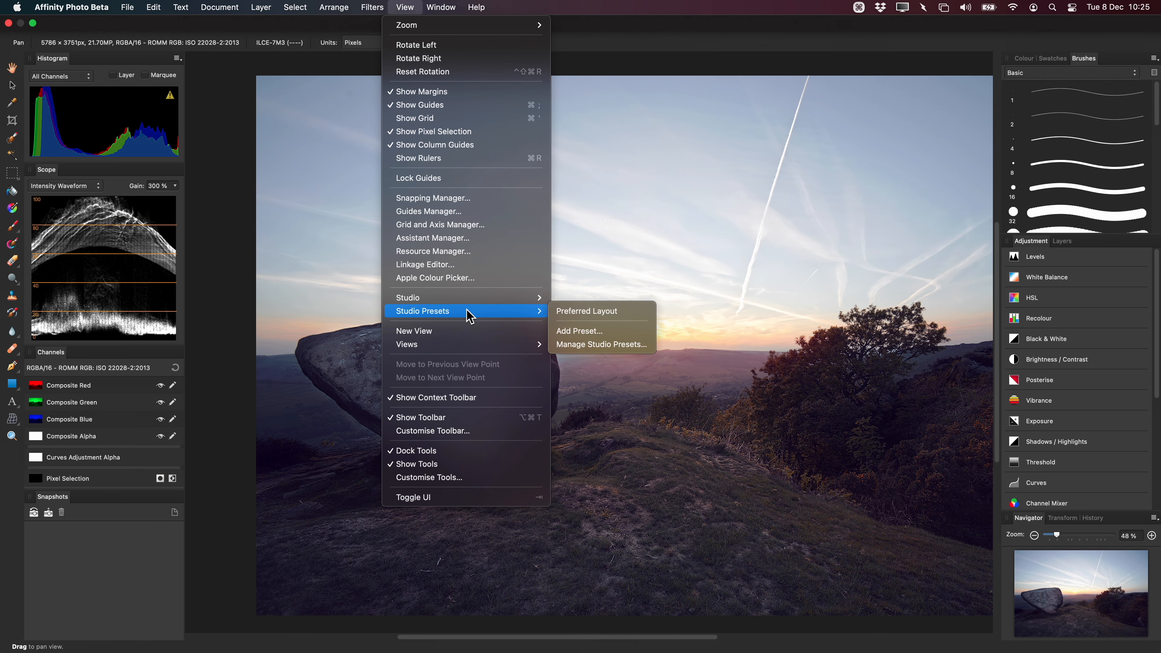
{"action": "left_click", "coordinate": [623, 332]}
{"action": "type", "text": "C"}
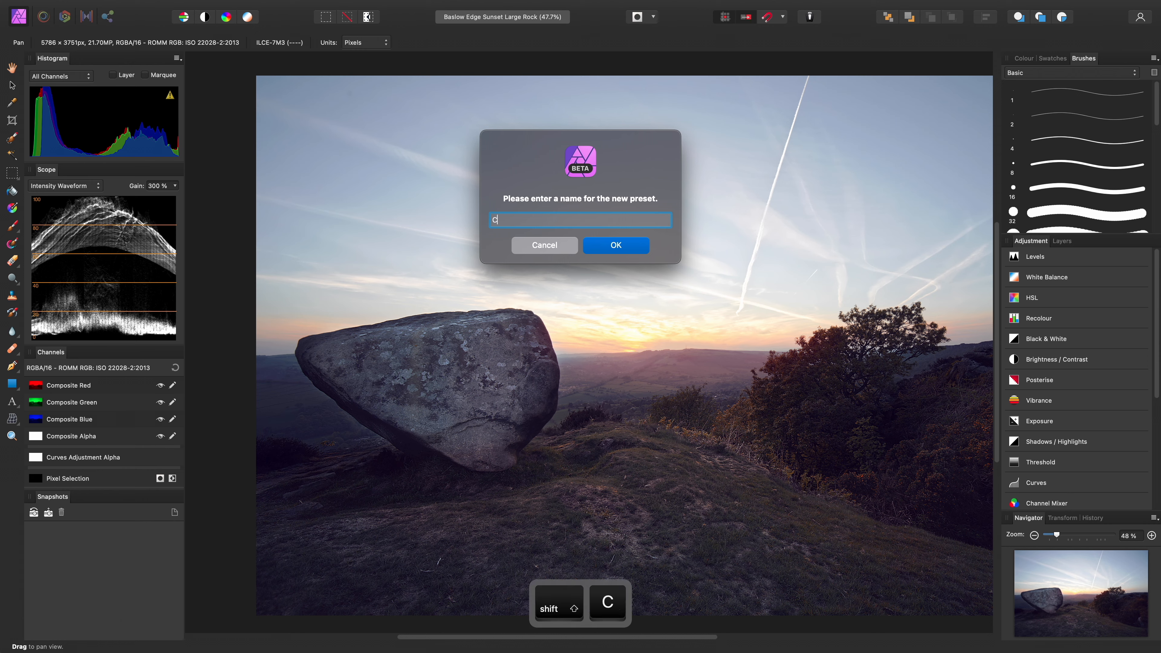
{"action": "type", "text": "olour Gradin"}
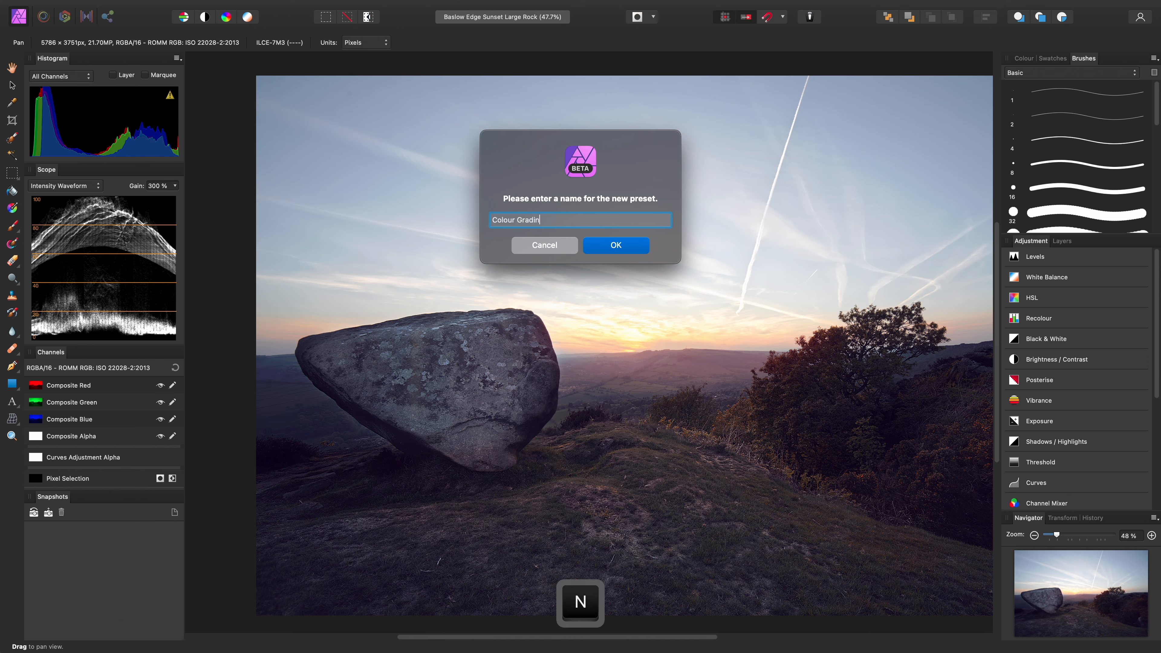
{"action": "type", "text": "g"}
{"action": "left_click", "coordinate": [639, 246]}
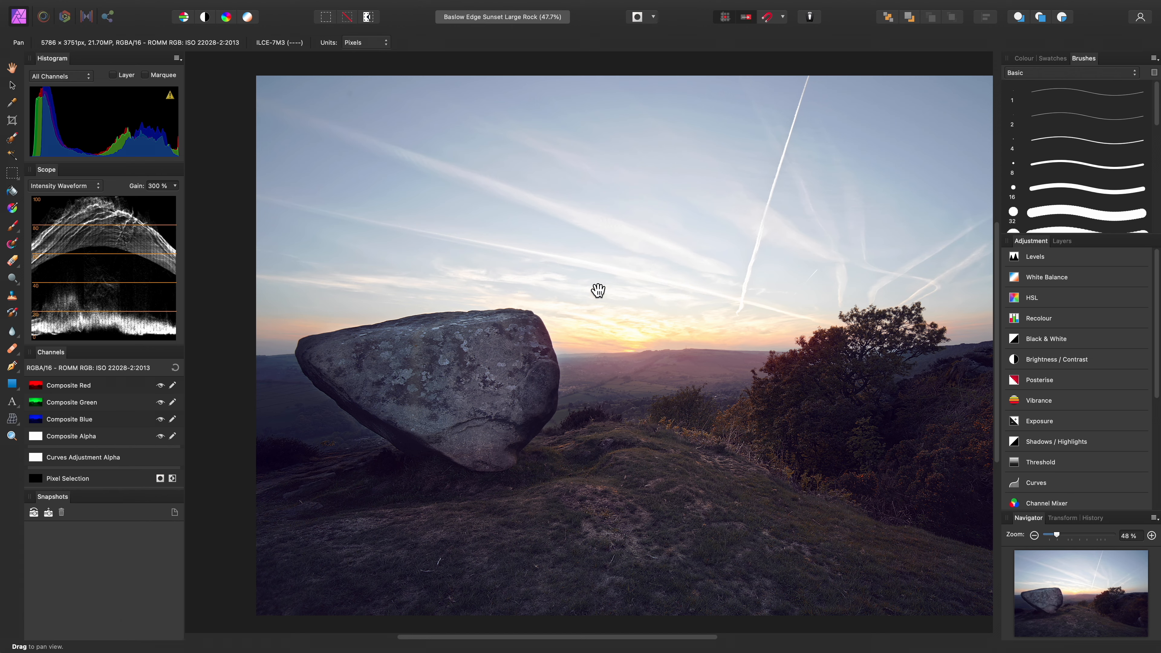
Switch the workspace to the "Preferred Layout" studio preset.
{"action": "left_click", "coordinate": [414, 8]}
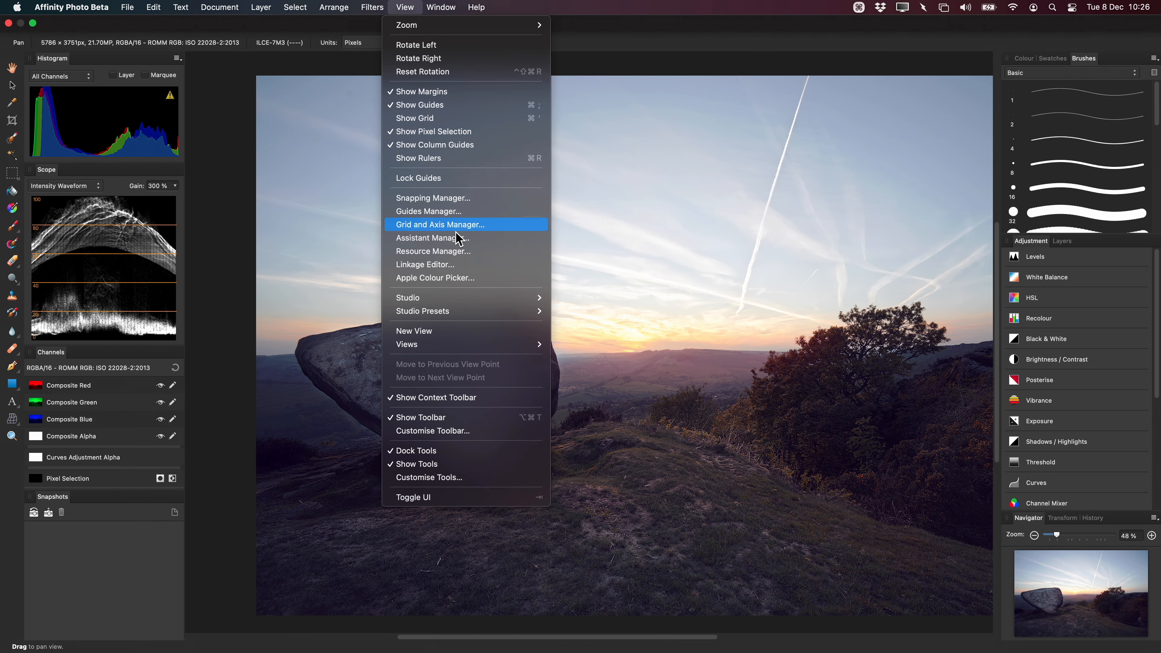
{"action": "mouse_move", "coordinate": [482, 313]}
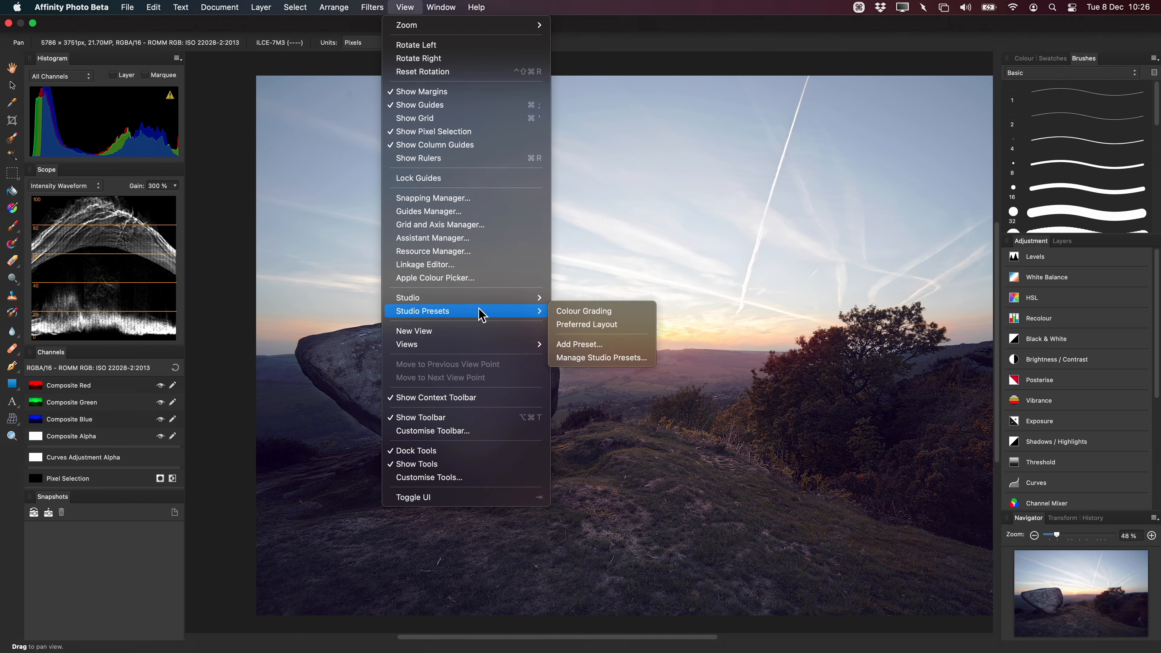
{"action": "left_click", "coordinate": [628, 329]}
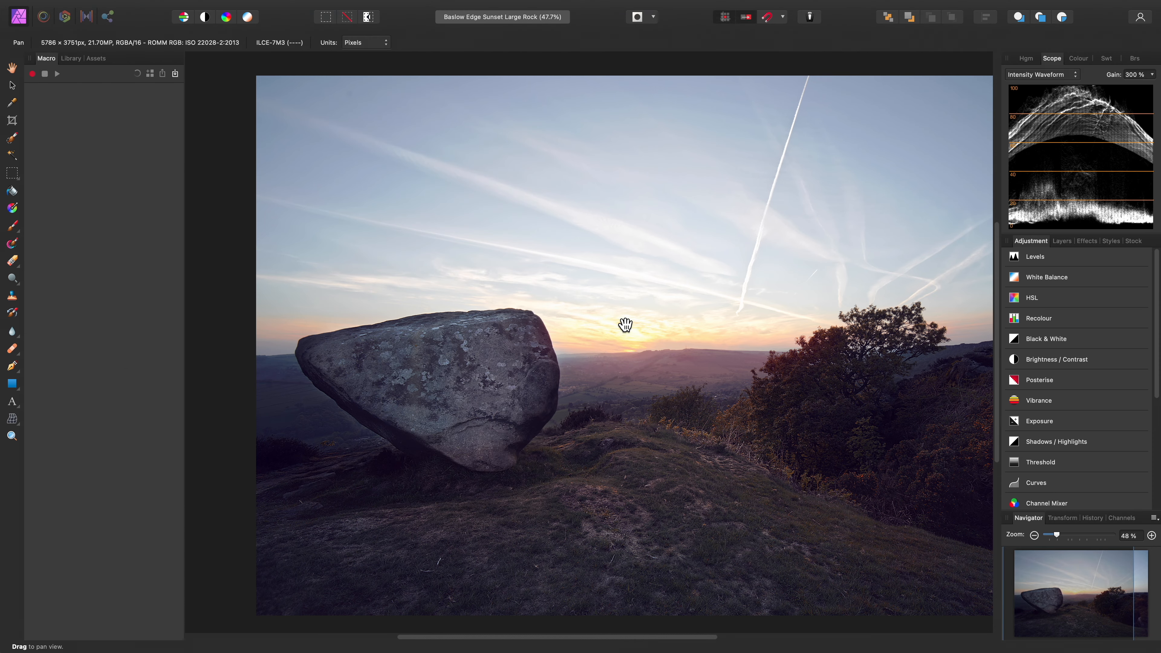
Switch the workspace back to the "Colour Grading" studio preset.
{"action": "left_click", "coordinate": [405, 7]}
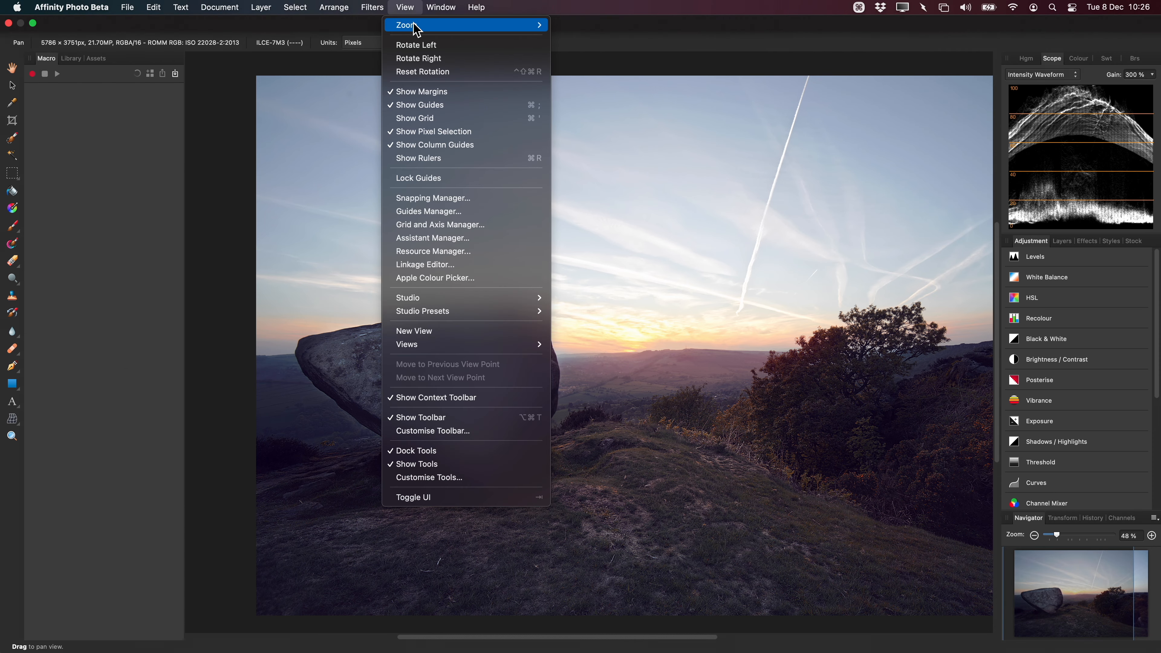
{"action": "mouse_move", "coordinate": [496, 311]}
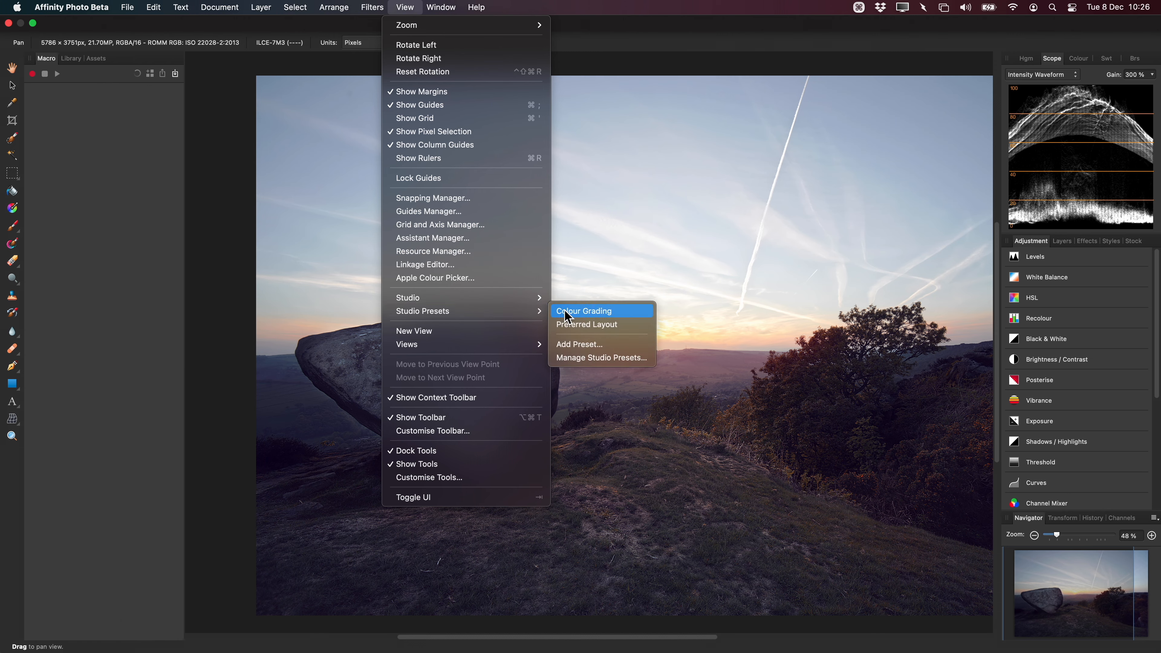
{"action": "left_click", "coordinate": [629, 313]}
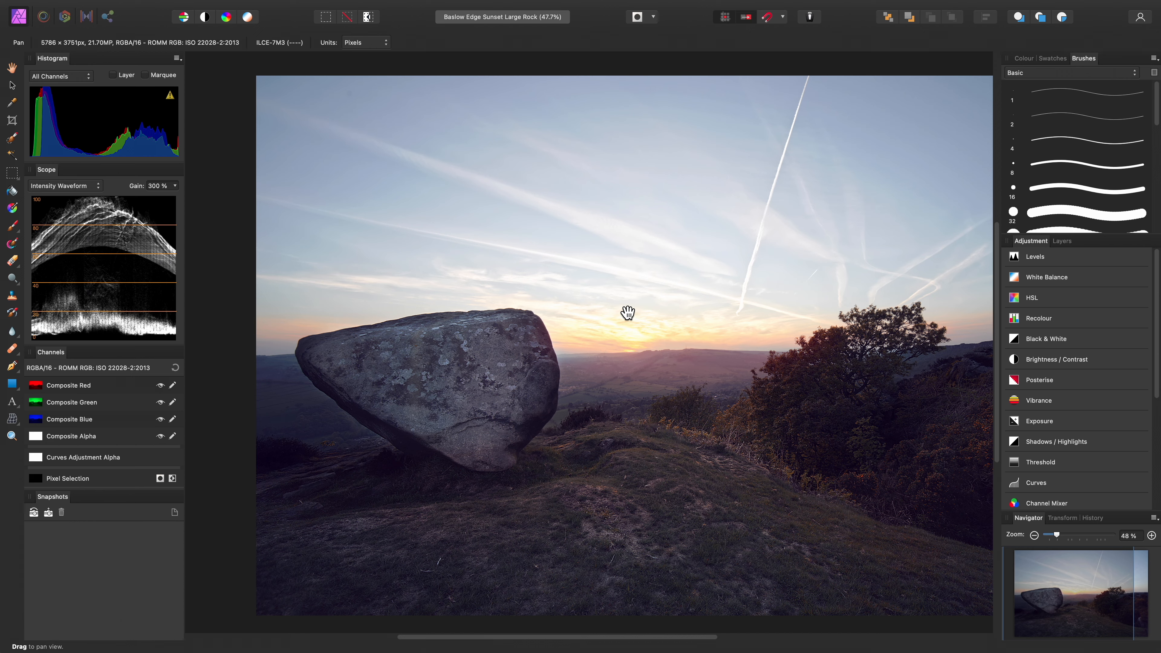
Reset the studio panels to the default arrangement.
{"action": "mouse_move", "coordinate": [459, 5]}
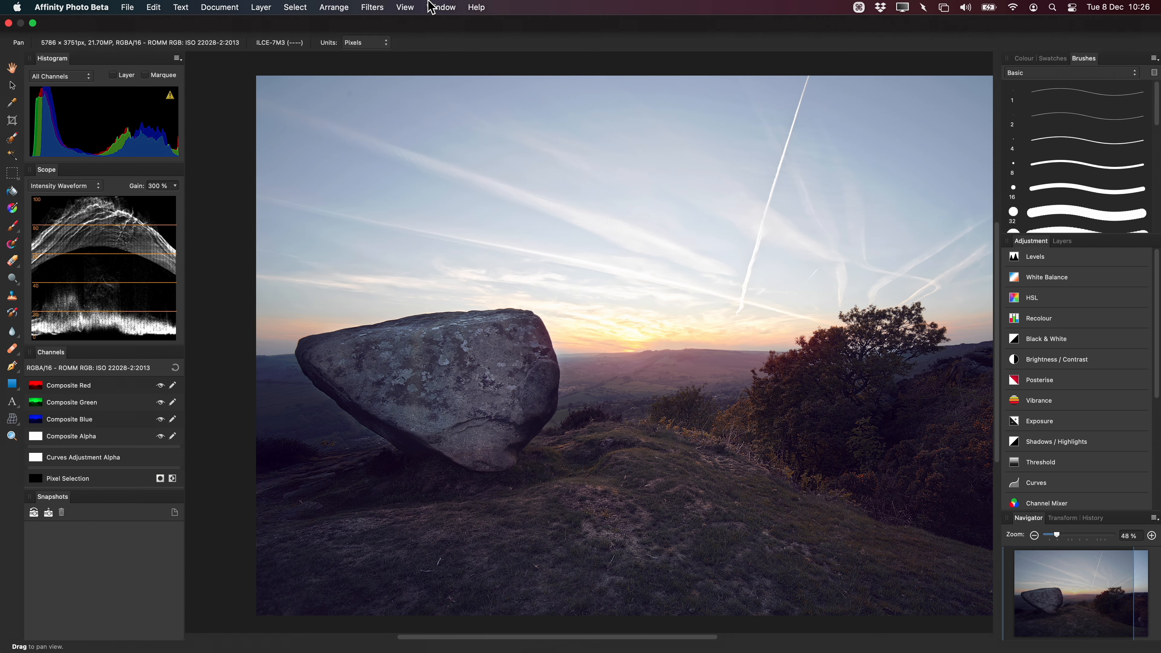
{"action": "left_click", "coordinate": [404, 7]}
{"action": "mouse_move", "coordinate": [499, 298]}
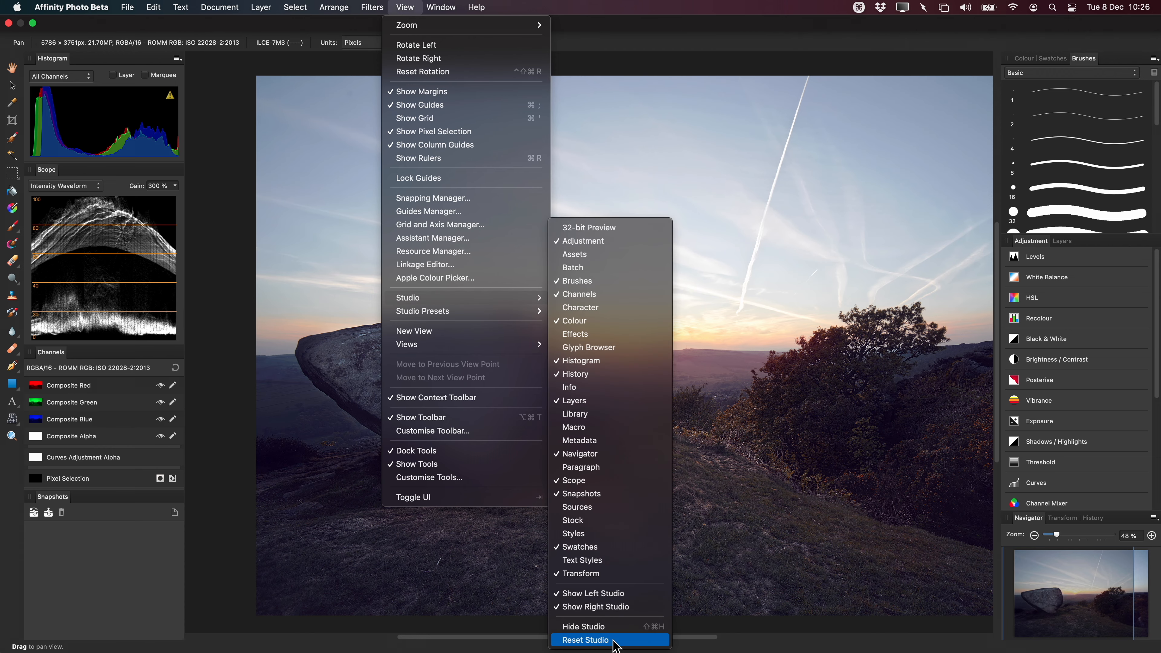
{"action": "left_click", "coordinate": [585, 639]}
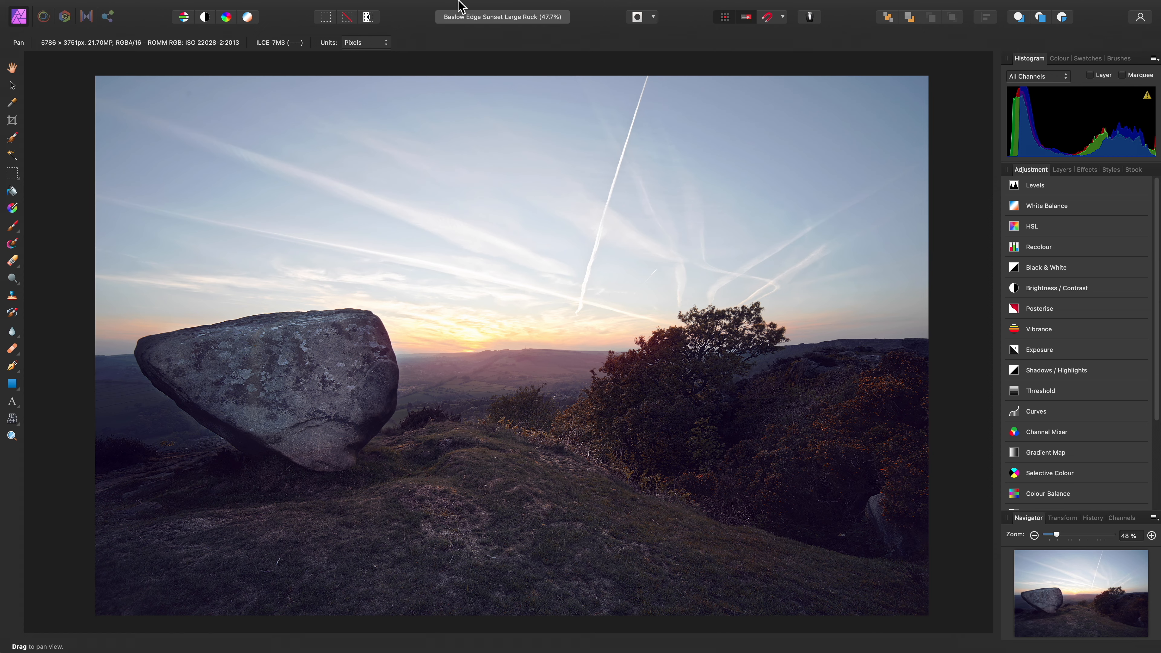
Open the Studio Presets Manager and delete the "Preferred Layout" preset.
{"action": "mouse_move", "coordinate": [459, 5]}
{"action": "left_click", "coordinate": [409, 9]}
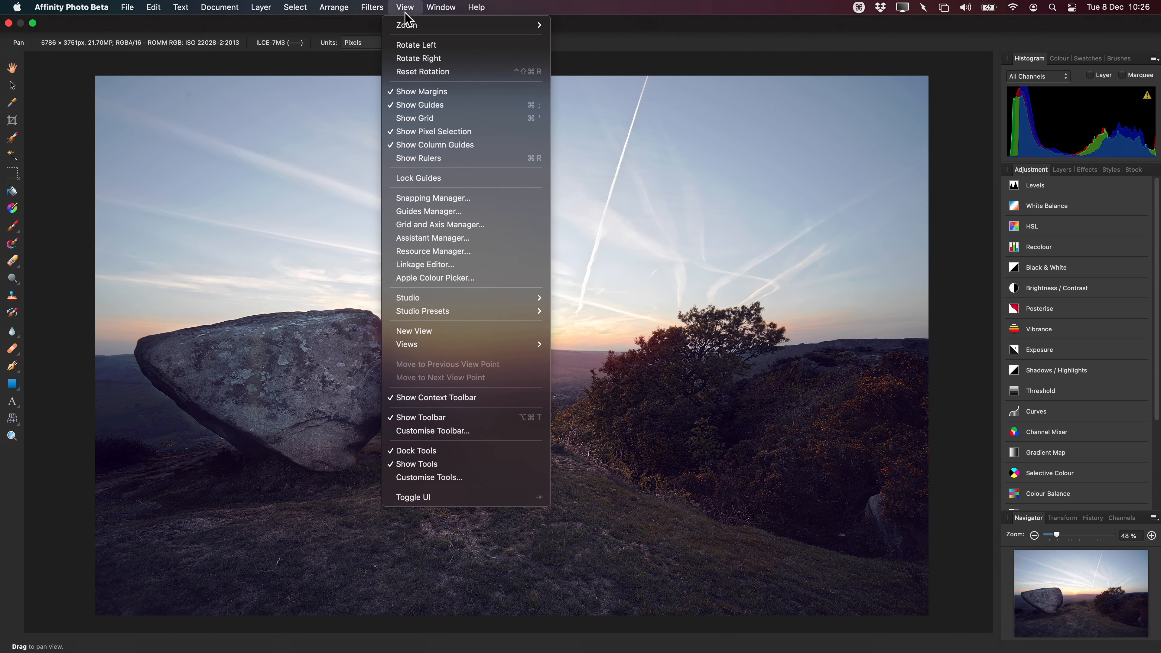
{"action": "mouse_move", "coordinate": [448, 316]}
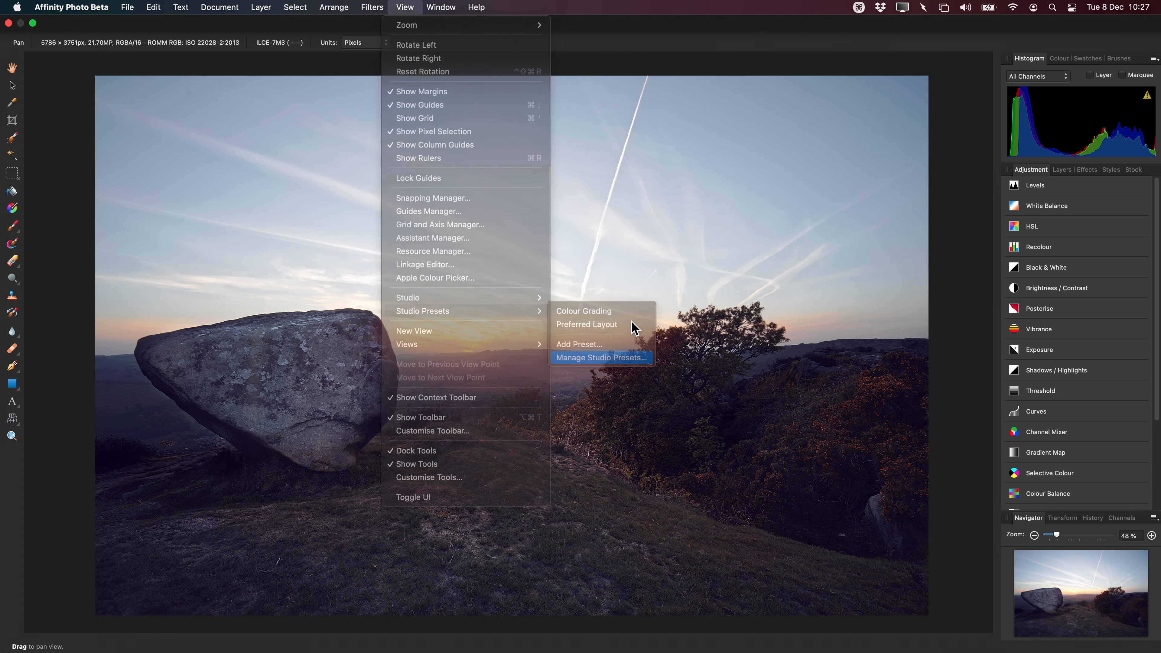
{"action": "left_click", "coordinate": [647, 360]}
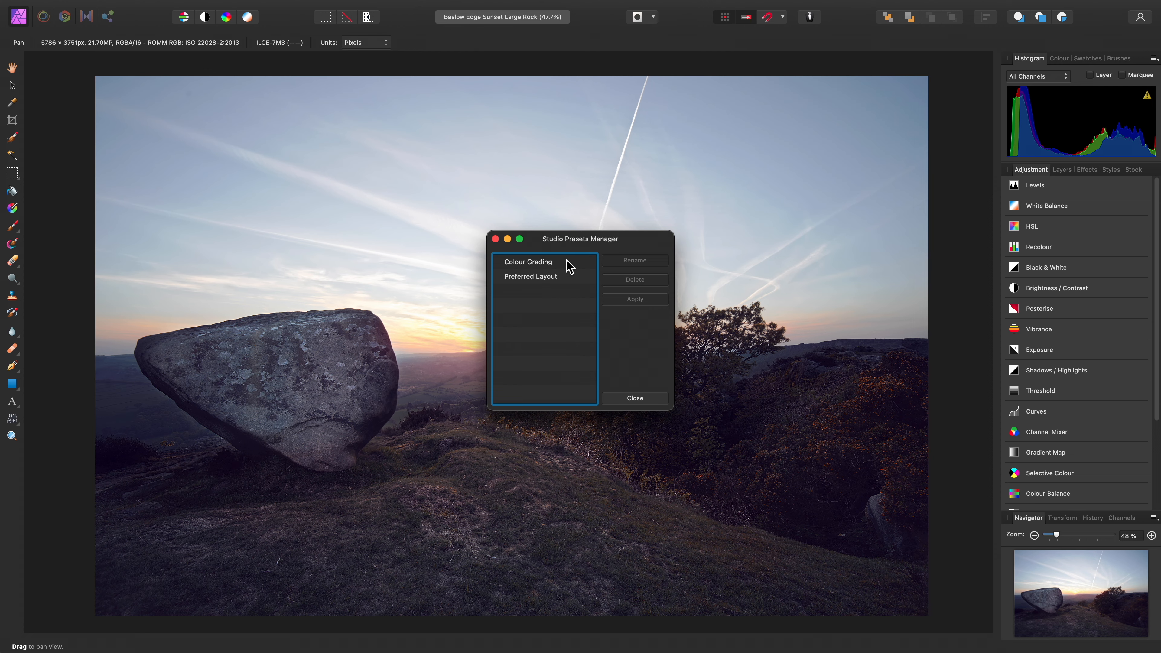
{"action": "left_click", "coordinate": [552, 276]}
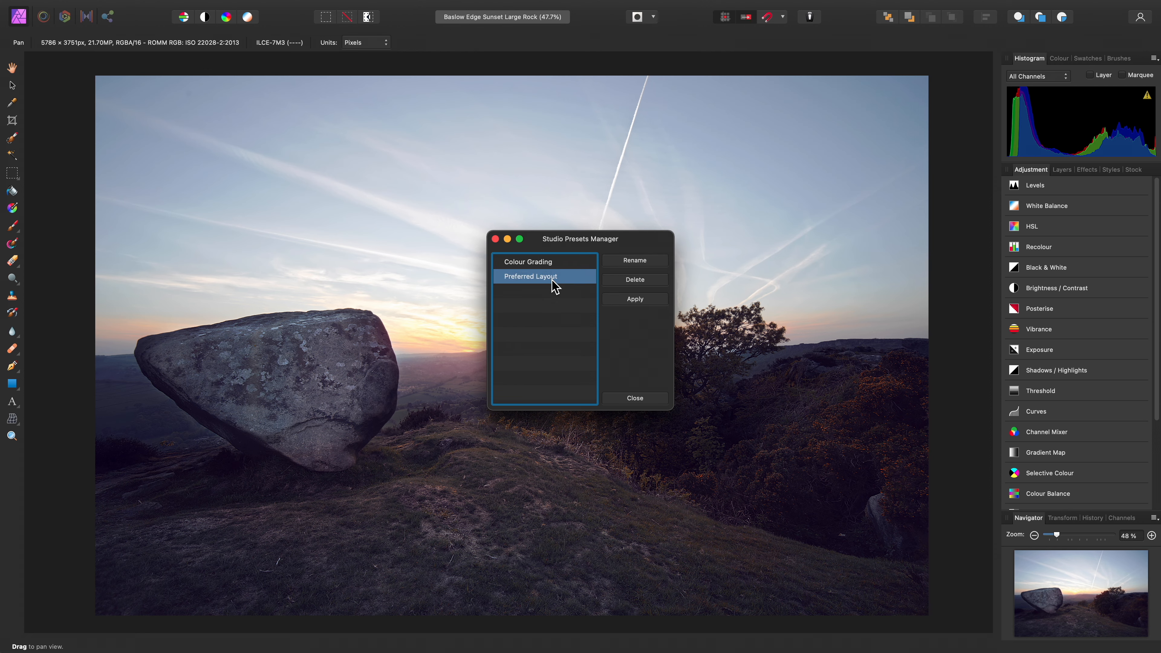
{"action": "left_click", "coordinate": [631, 259]}
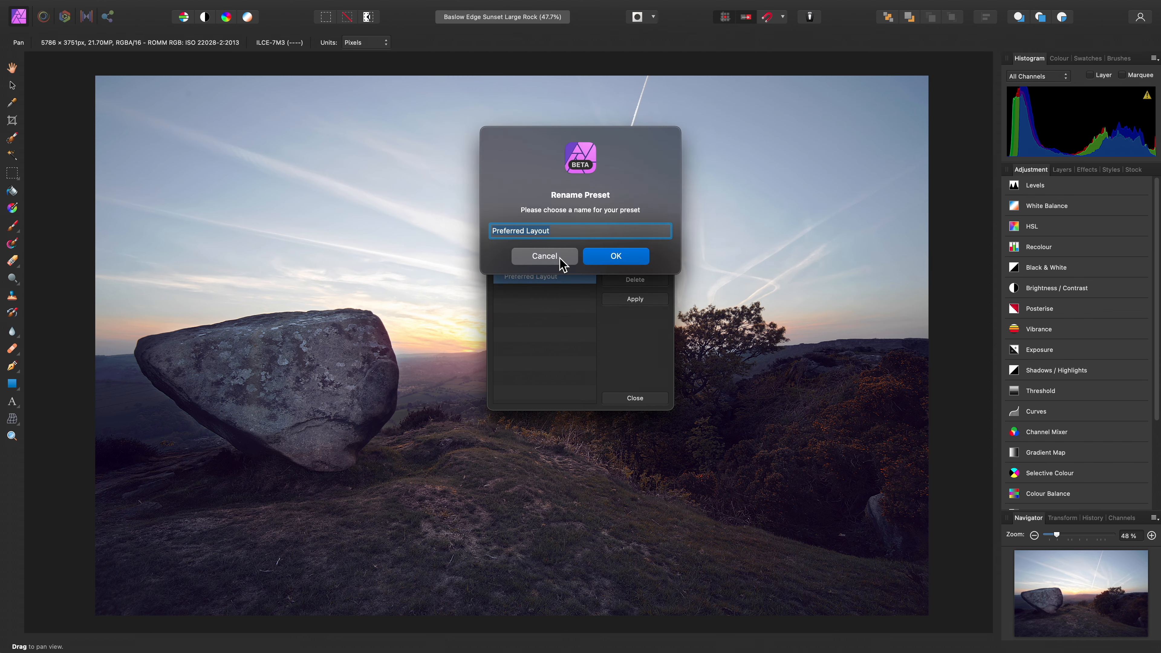
{"action": "left_click", "coordinate": [560, 259]}
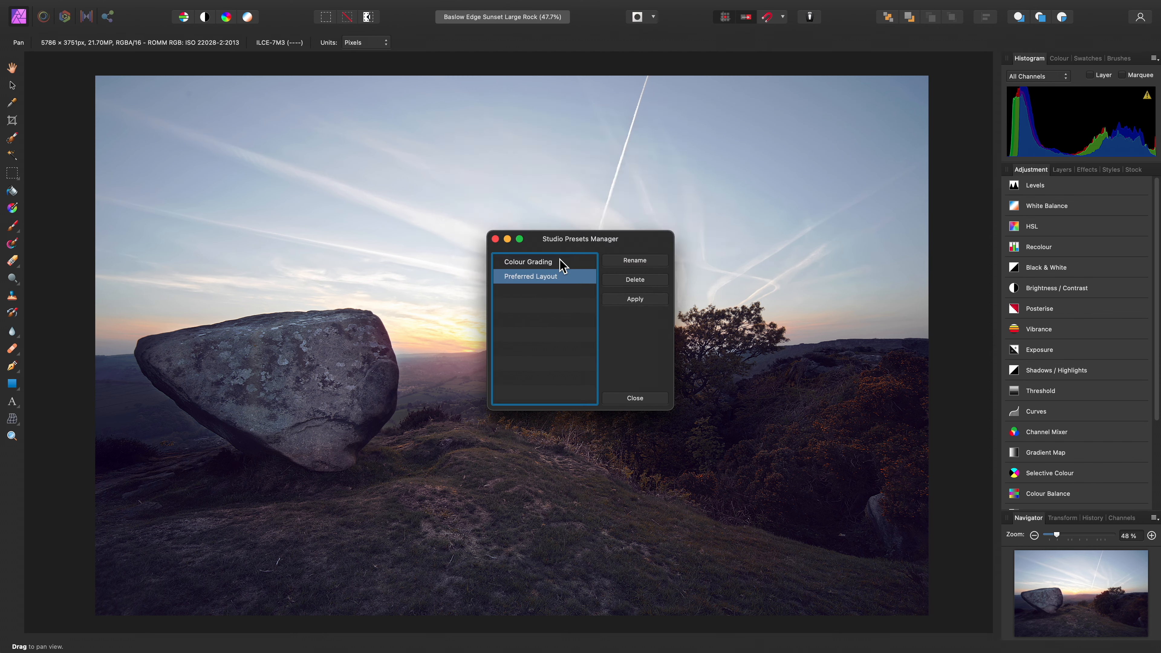
{"action": "left_click", "coordinate": [634, 280]}
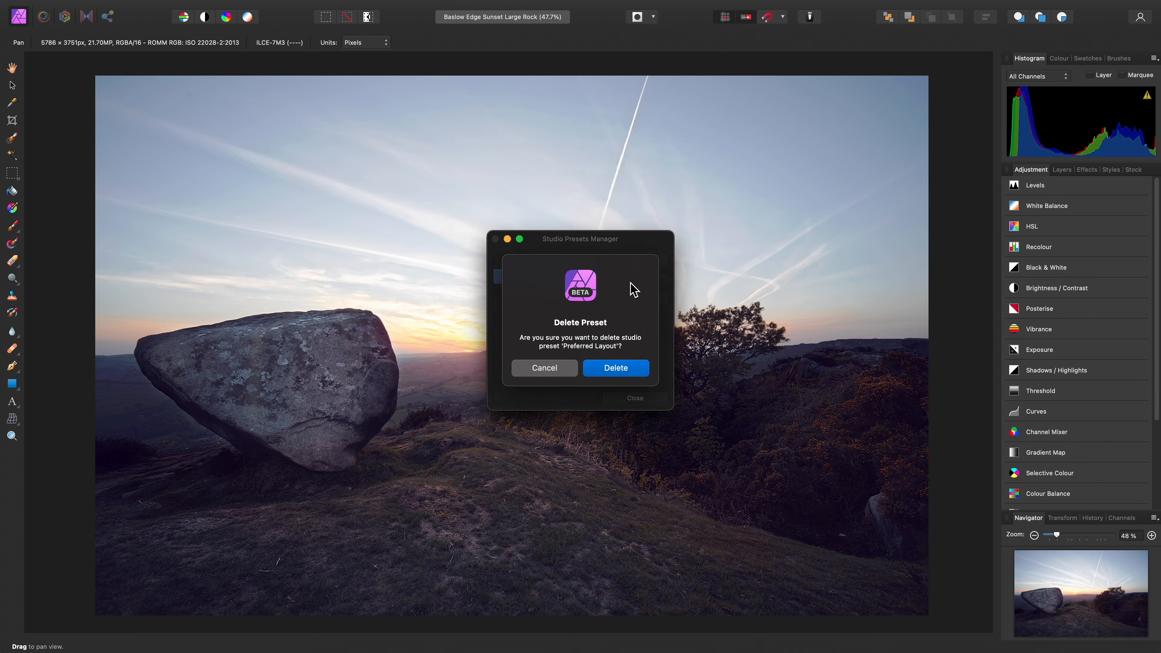
{"action": "left_click", "coordinate": [642, 371]}
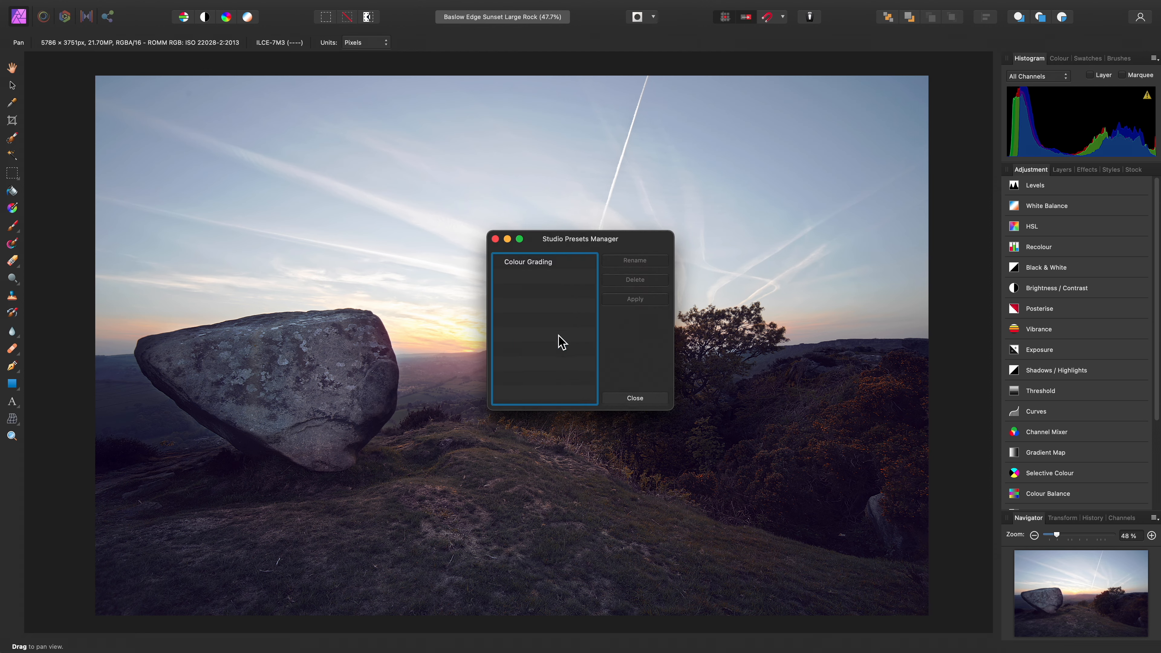
Apply the "Colour Grading" preset from the Studio Presets Manager.
{"action": "left_click", "coordinate": [557, 263]}
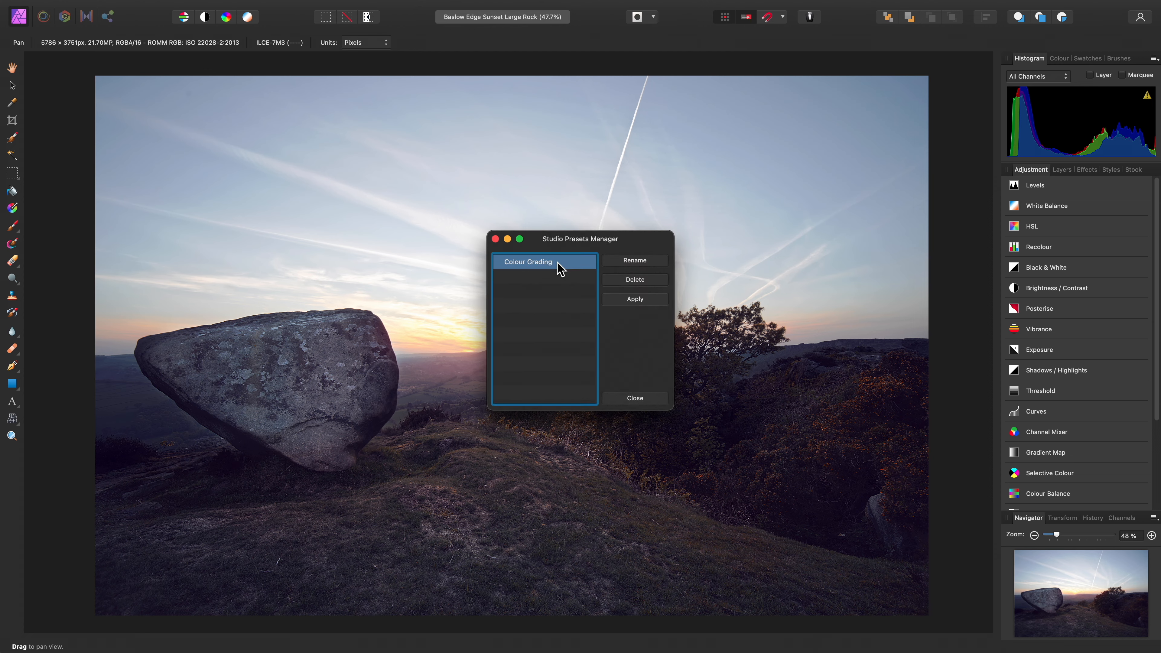
{"action": "left_click", "coordinate": [638, 299]}
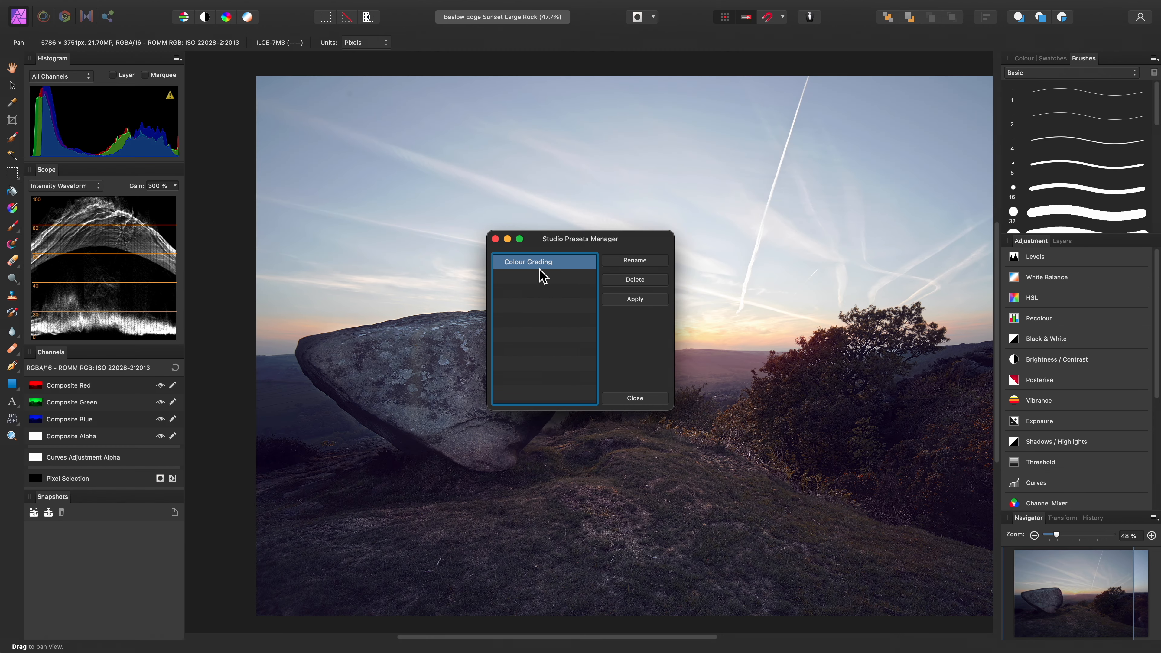